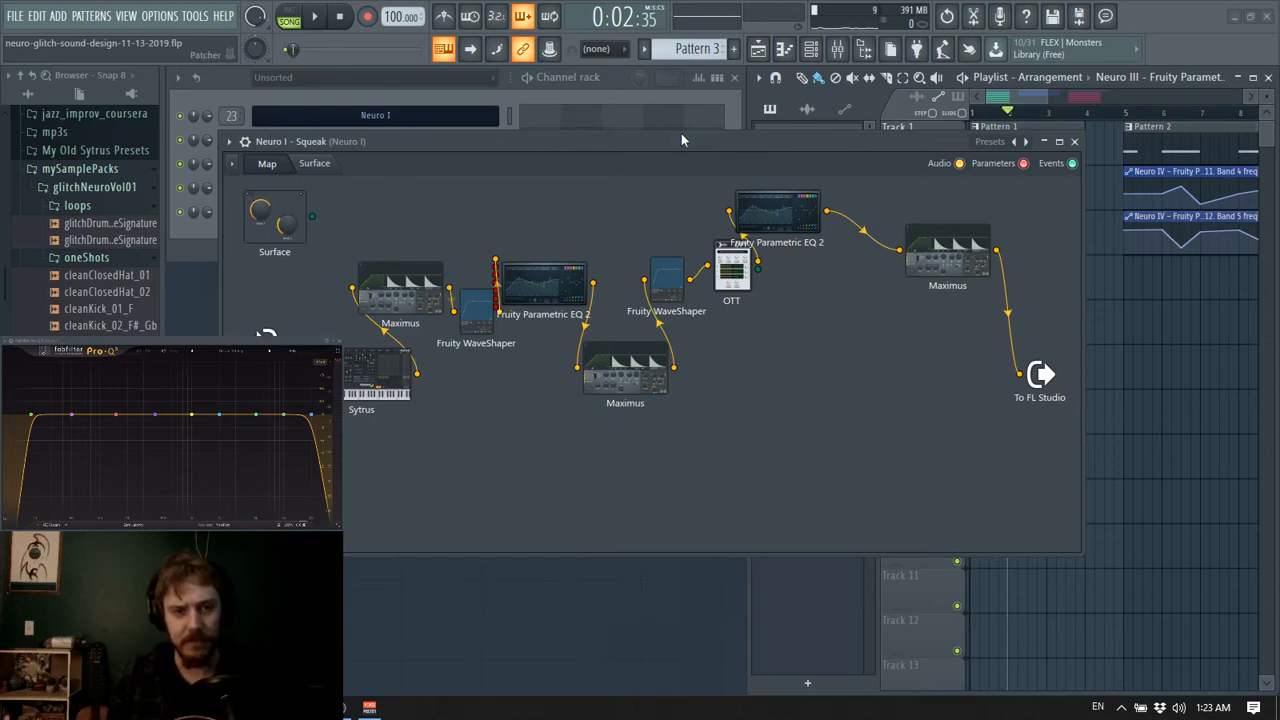
- Reposition the Patcher window and move Sytrus lower, the middle Maximus, both WaveShapers, first Parametric EQ 2 and OTT into a tighter chain layout
{"action": "left_click_drag", "start_coordinate": [680, 145], "coordinate": [691, 214]}
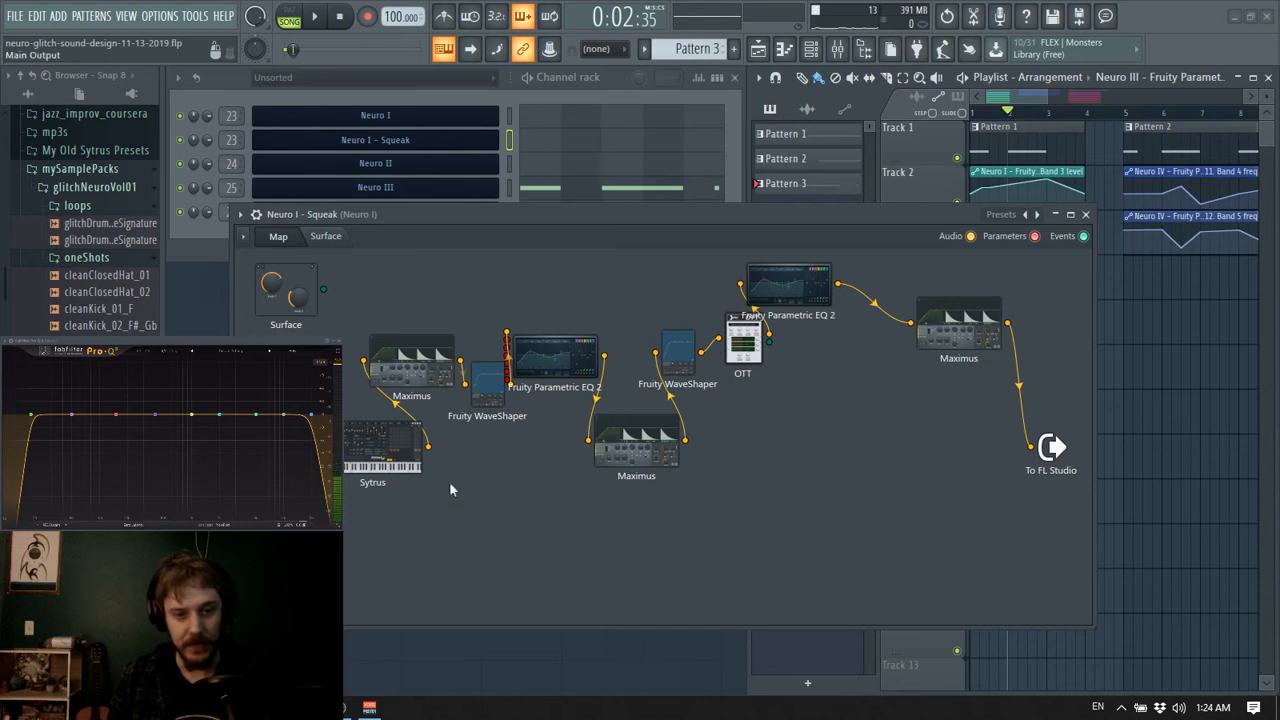
{"action": "left_click_drag", "start_coordinate": [427, 455], "coordinate": [389, 485]}
{"action": "left_click_drag", "start_coordinate": [658, 421], "coordinate": [656, 351]}
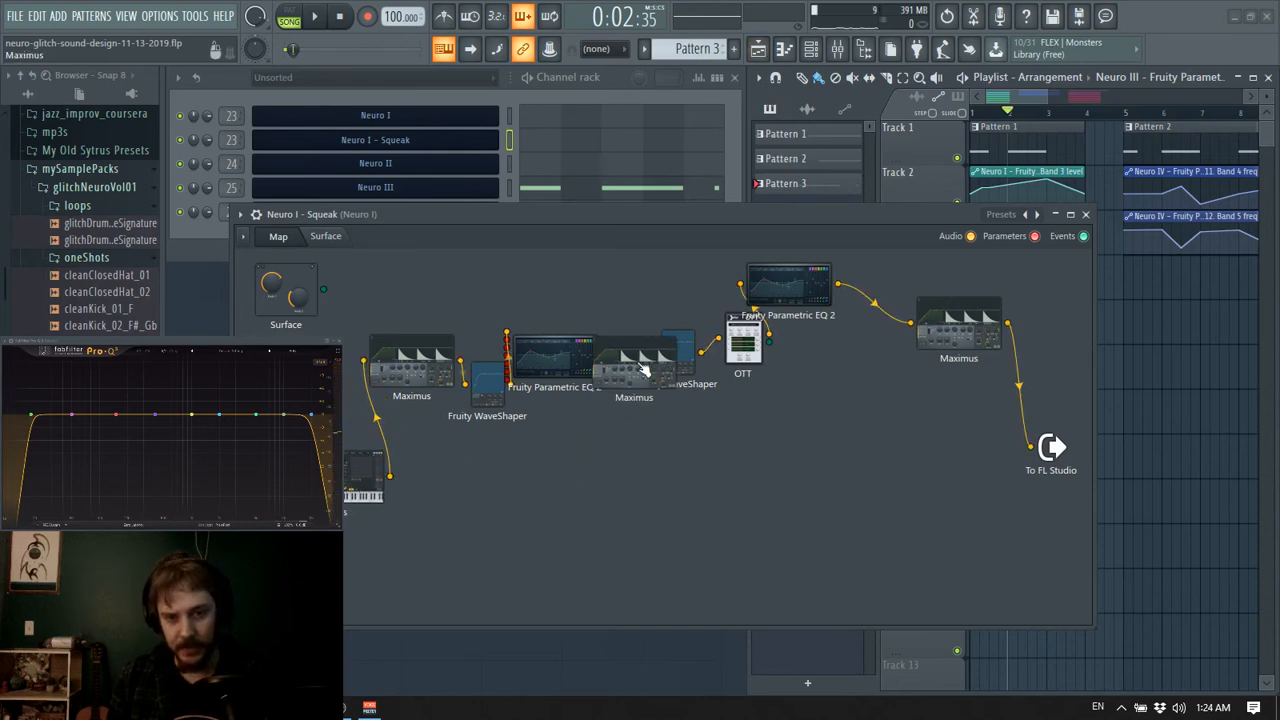
{"action": "left_click_drag", "start_coordinate": [490, 385], "coordinate": [492, 352]}
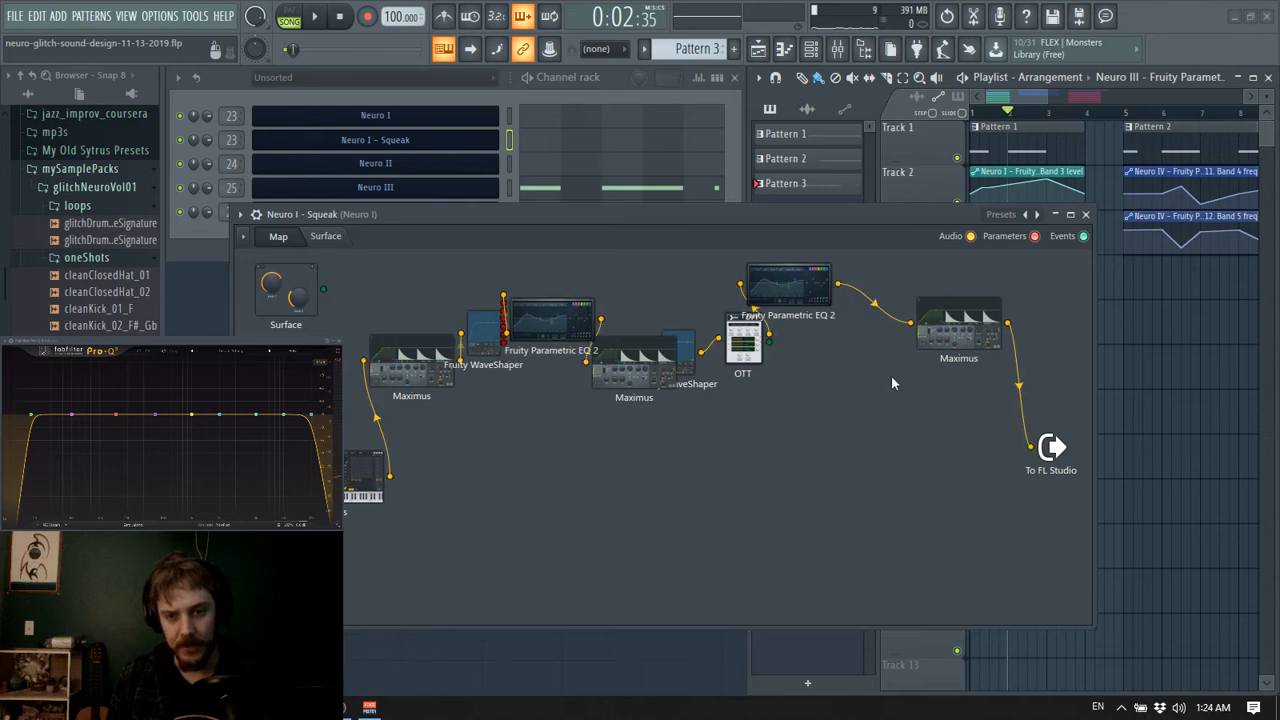
{"action": "left_click_drag", "start_coordinate": [754, 370], "coordinate": [745, 332]}
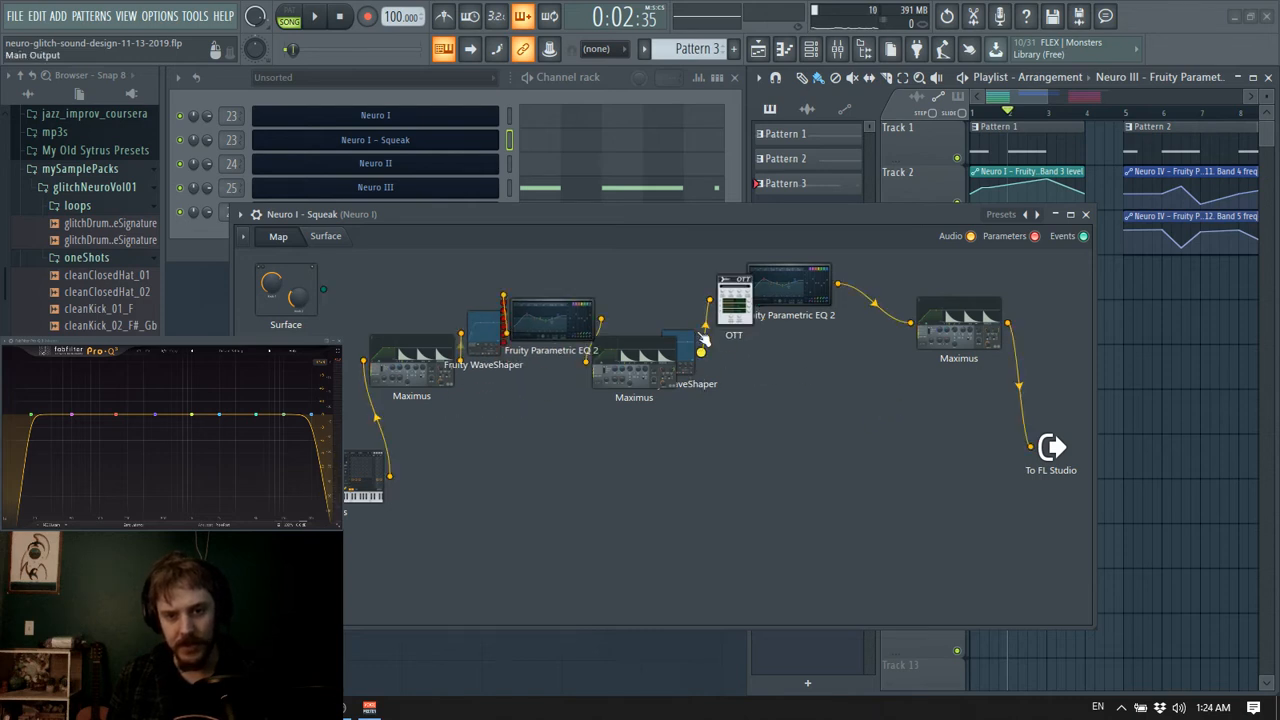
{"action": "left_click_drag", "start_coordinate": [703, 389], "coordinate": [723, 339]}
{"action": "left_click_drag", "start_coordinate": [617, 402], "coordinate": [628, 360]}
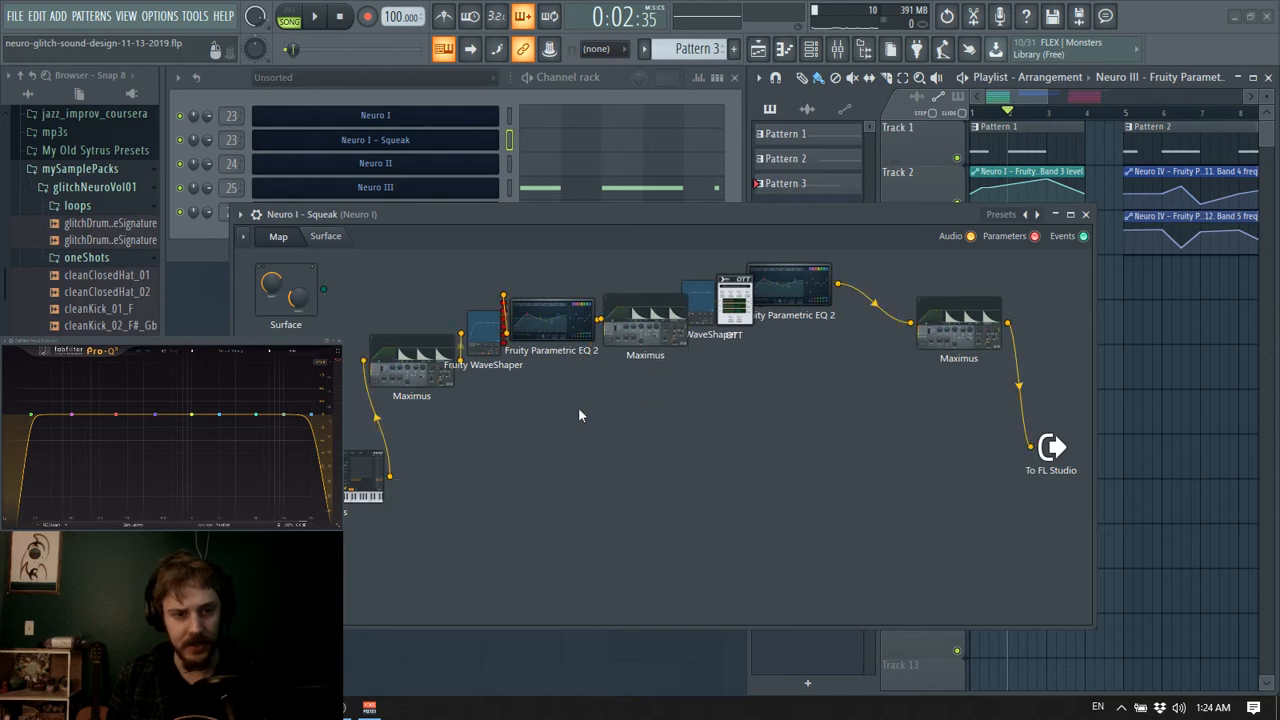
{"action": "left_click_drag", "start_coordinate": [390, 476], "coordinate": [470, 484]}
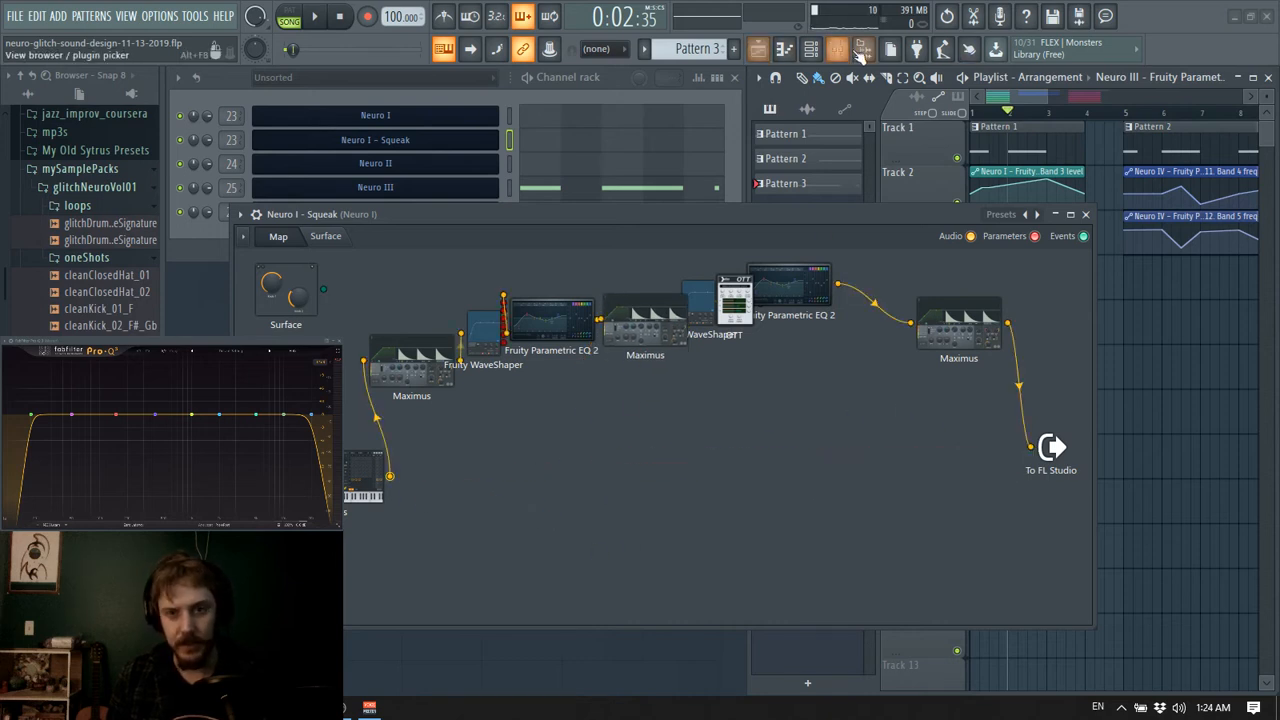
- Open Edison on the Neuro I mixer insert, clear its existing audio and record the squeak patch in On Input mode
{"action": "left_click", "coordinate": [838, 48]}
{"action": "left_click_drag", "start_coordinate": [458, 213], "coordinate": [561, 301]}
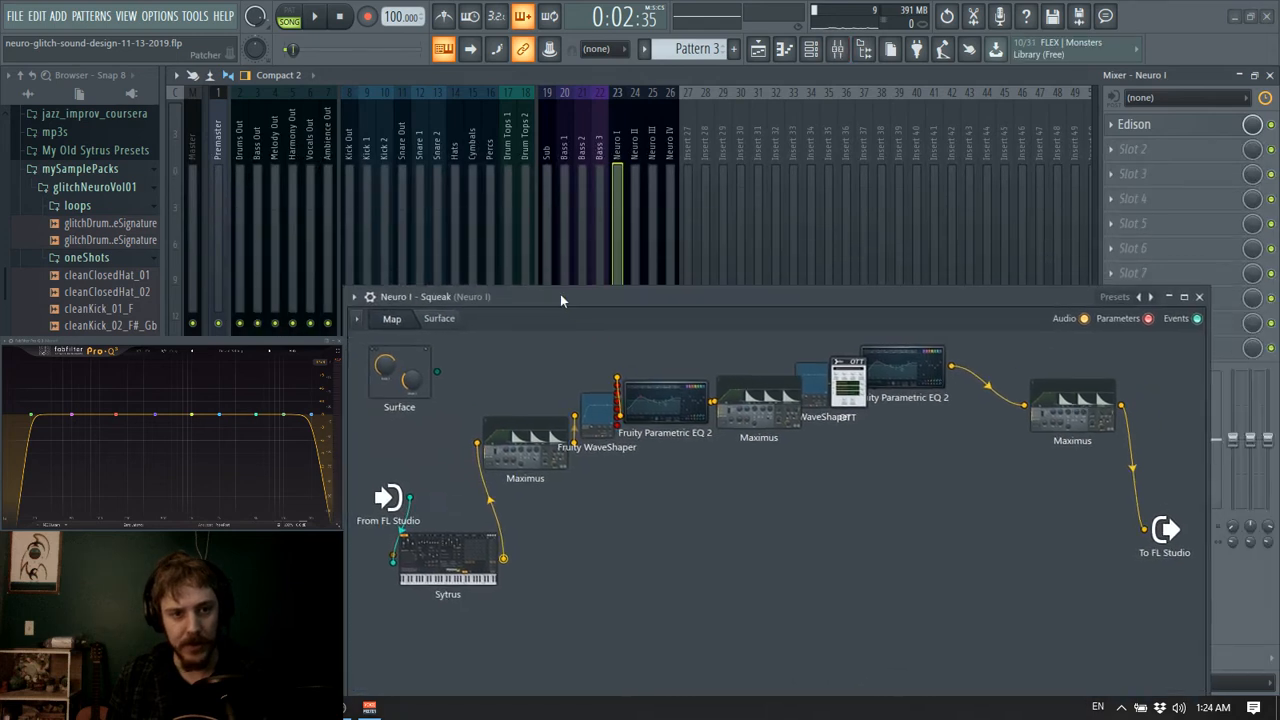
{"action": "left_click", "coordinate": [1145, 127]}
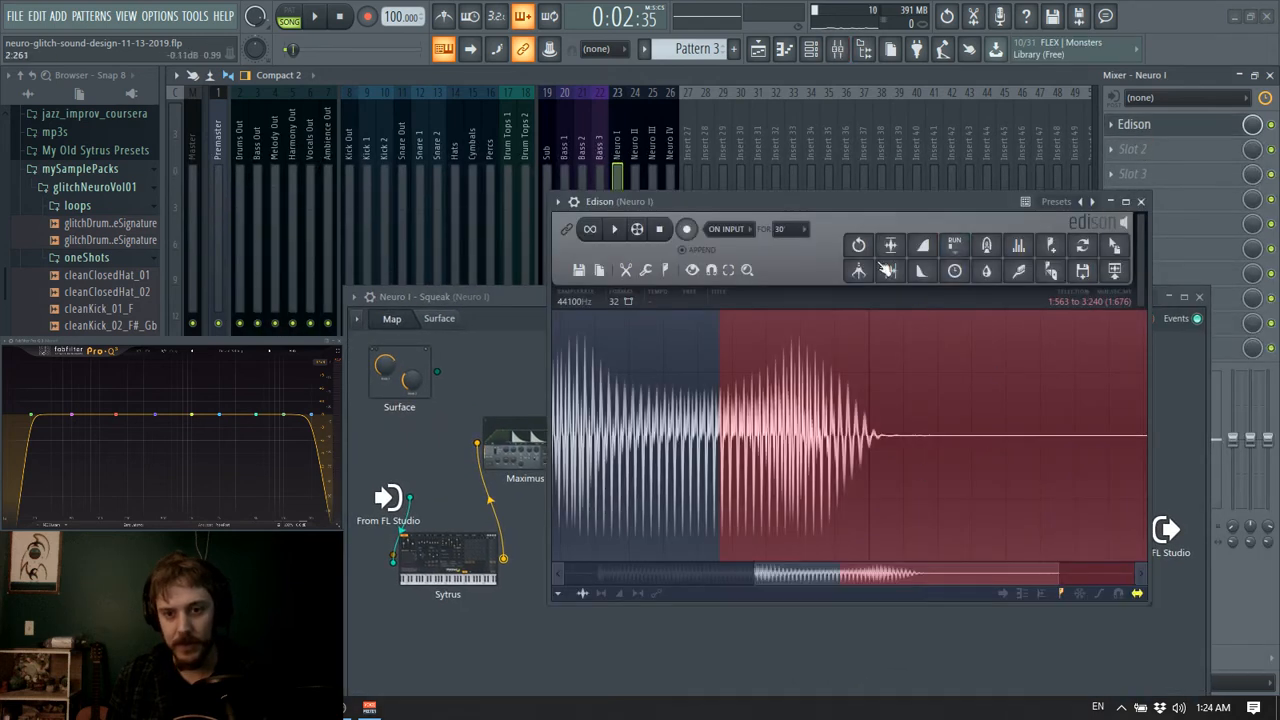
{"action": "key", "text": "ctrl+n"}
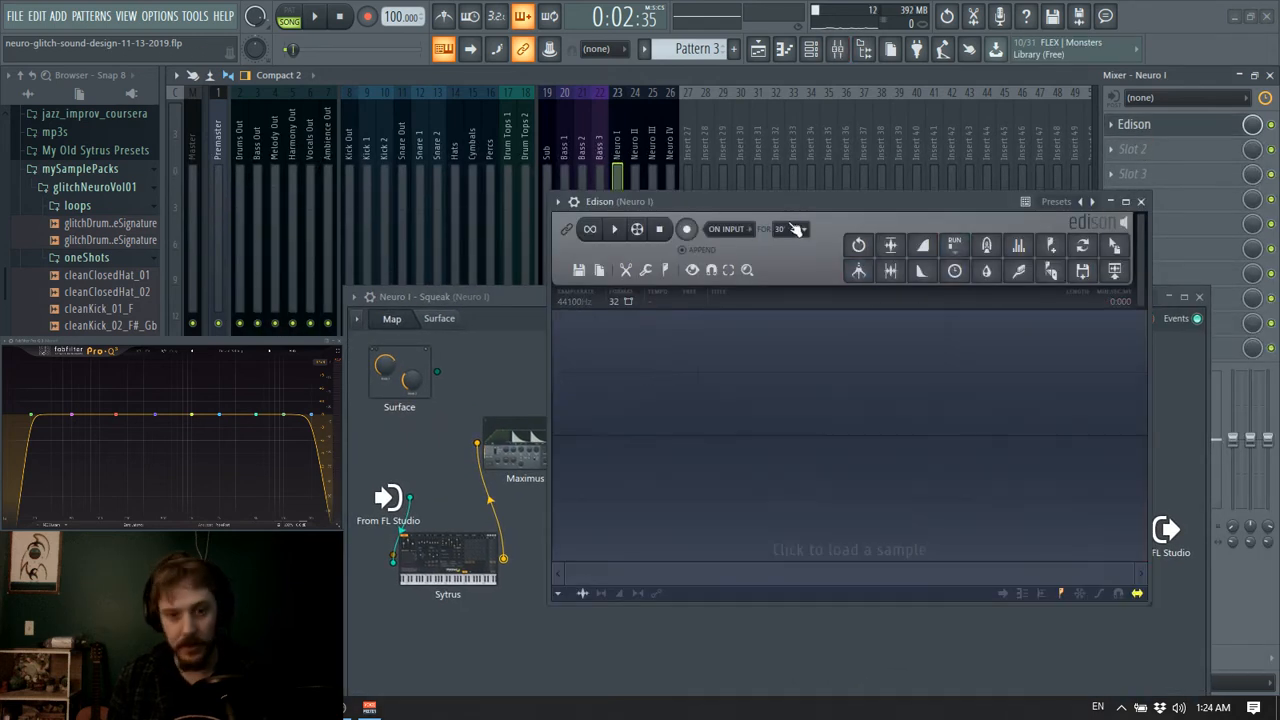
{"action": "left_click", "coordinate": [687, 230]}
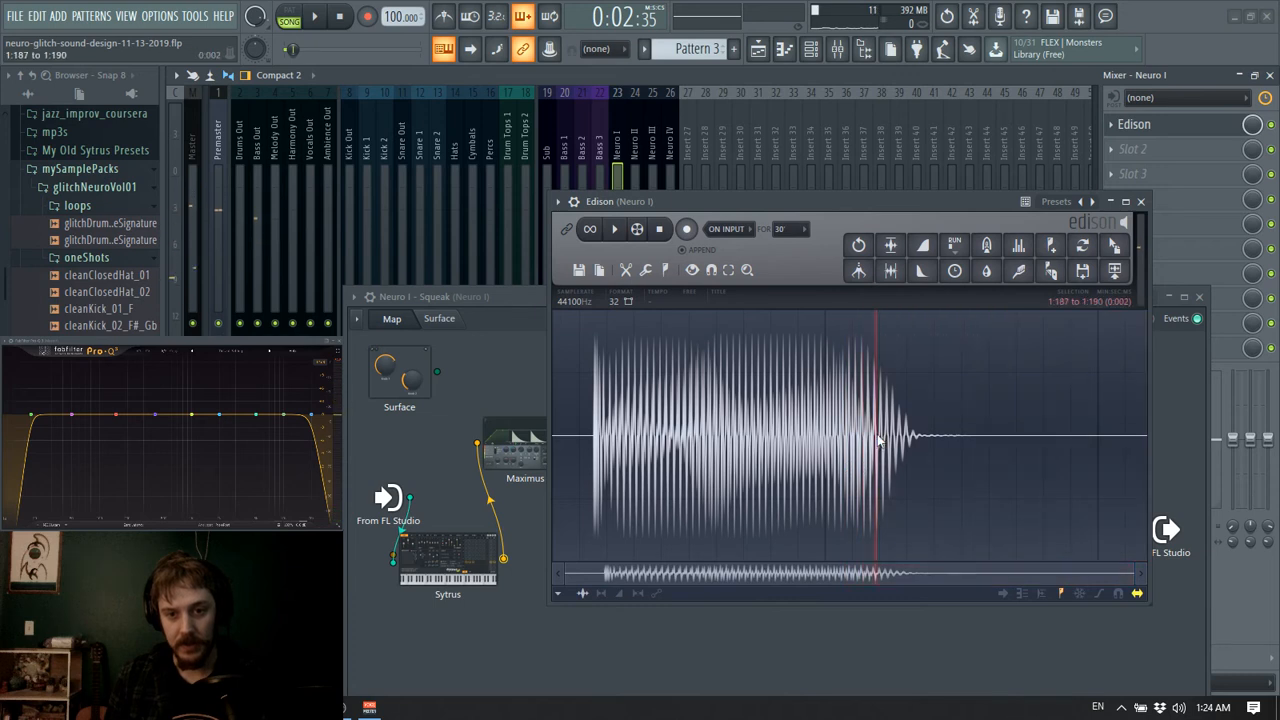
- Trim the Edison recording to the tail from 1.199 to 2.181 seconds and play it back
{"action": "scroll", "coordinate": [870, 451], "scroll_direction": "up", "scroll_amount": 5}
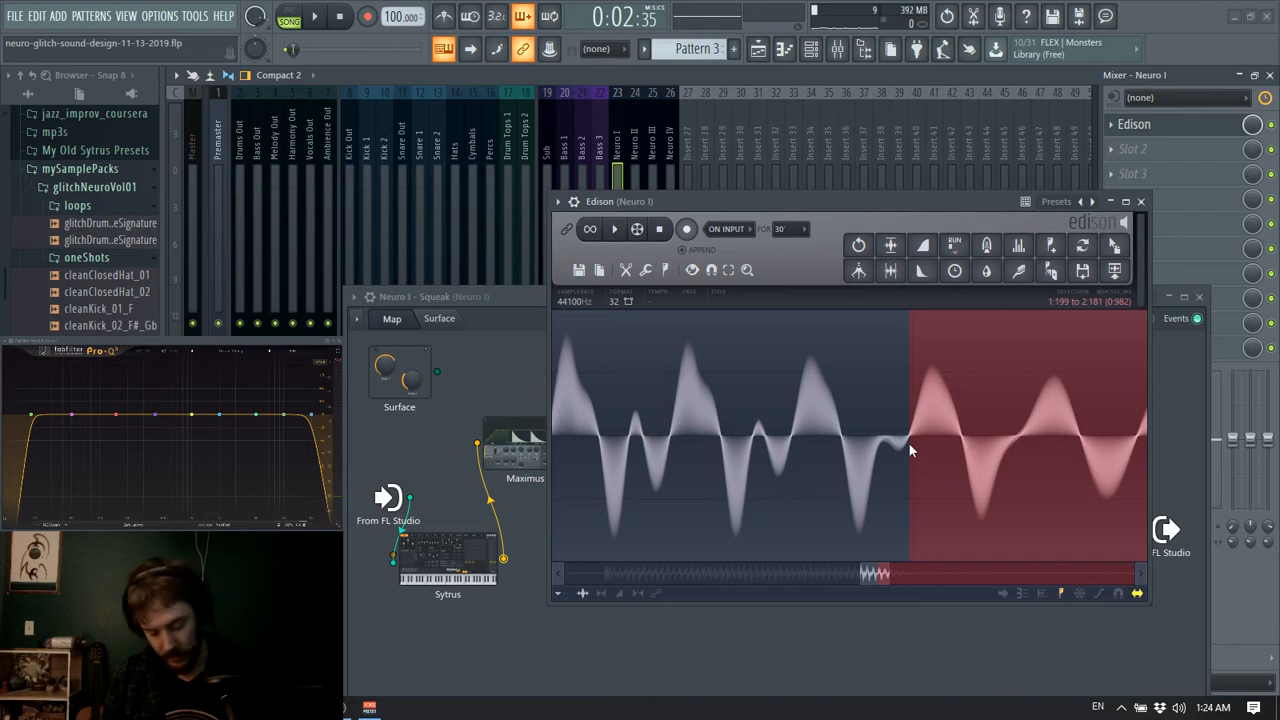
{"action": "key", "text": "Delete"}
{"action": "key", "text": "ctrl+z"}
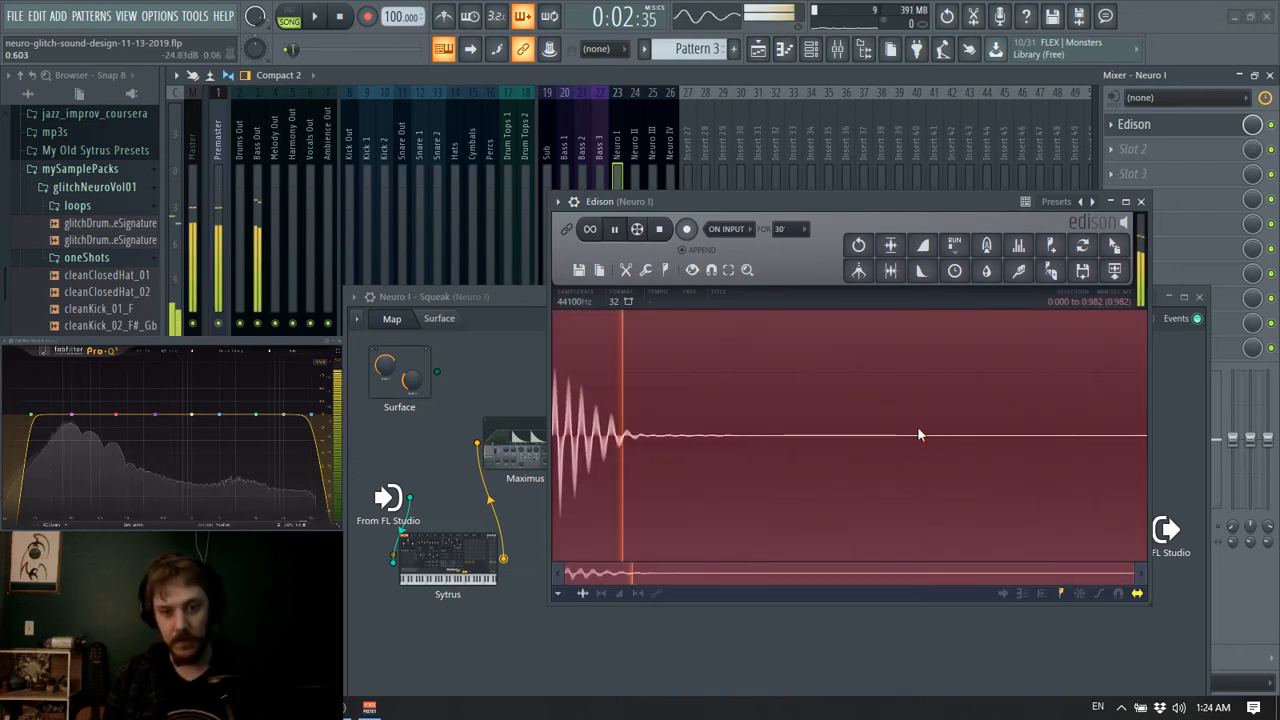
{"action": "key", "text": "space"}
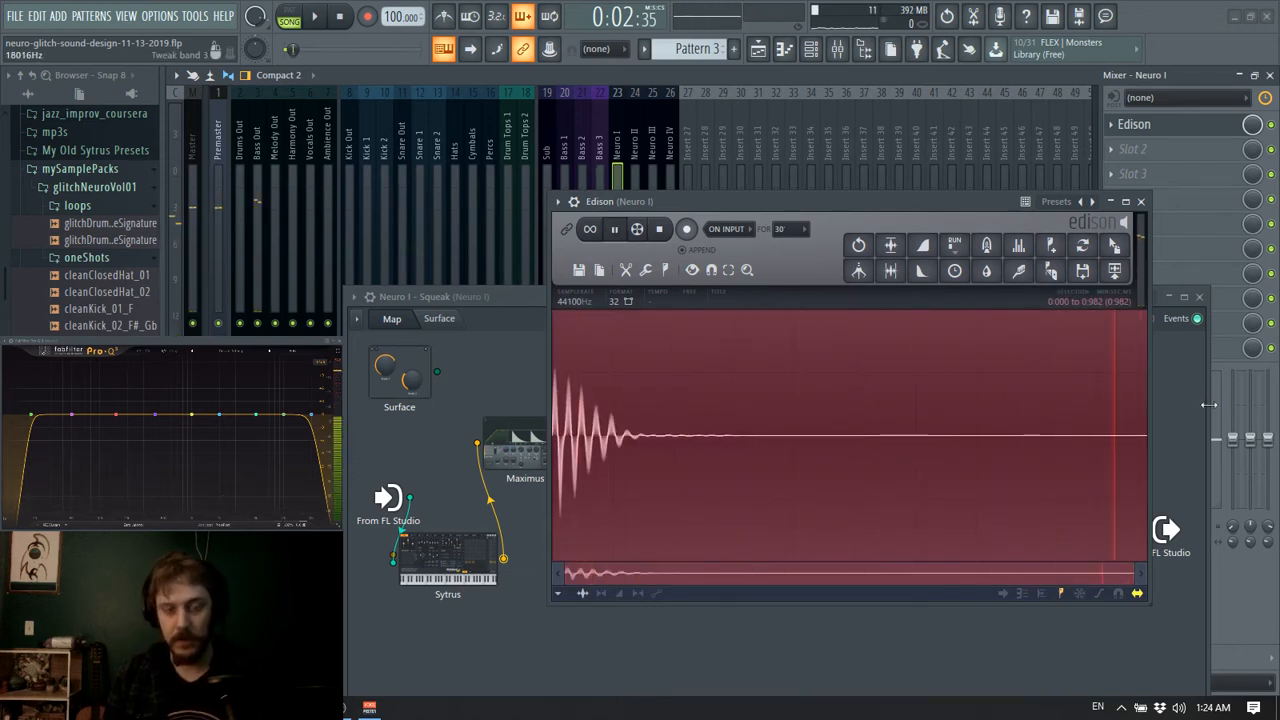
- Remove the louder wave cycles from the start of the trimmed tail in Edison
{"action": "left_click", "coordinate": [626, 269]}
{"action": "left_click", "coordinate": [581, 455]}
{"action": "left_click_drag", "start_coordinate": [596, 443], "coordinate": [548, 443]}
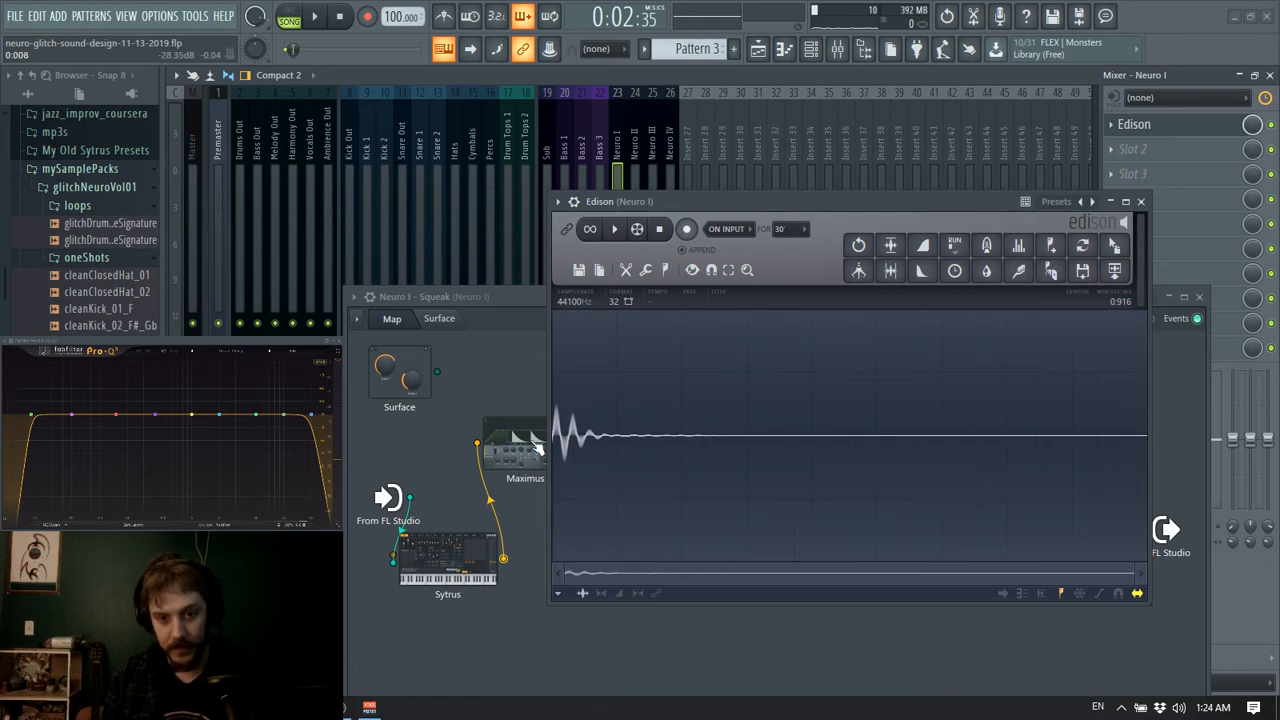
- Normalize the remaining tail clip in Edison and play it back
{"action": "scroll", "coordinate": [688, 434], "scroll_direction": "up", "scroll_amount": 5}
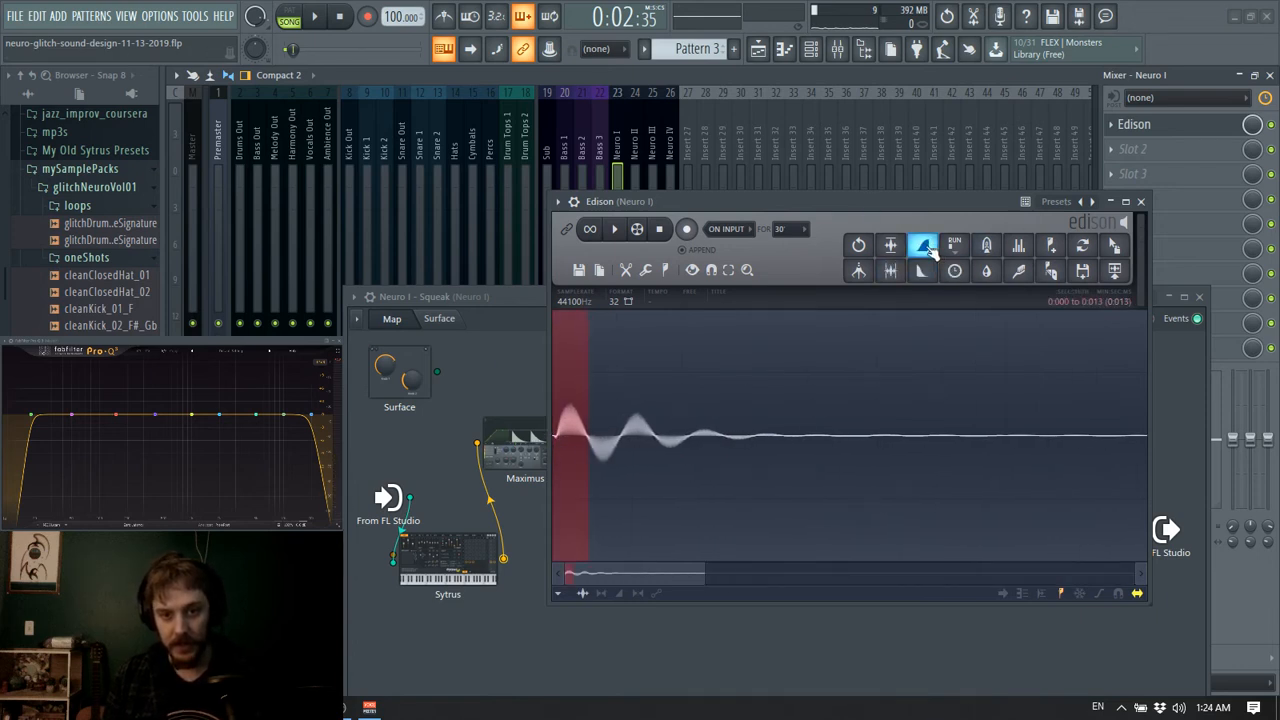
{"action": "left_click", "coordinate": [577, 470]}
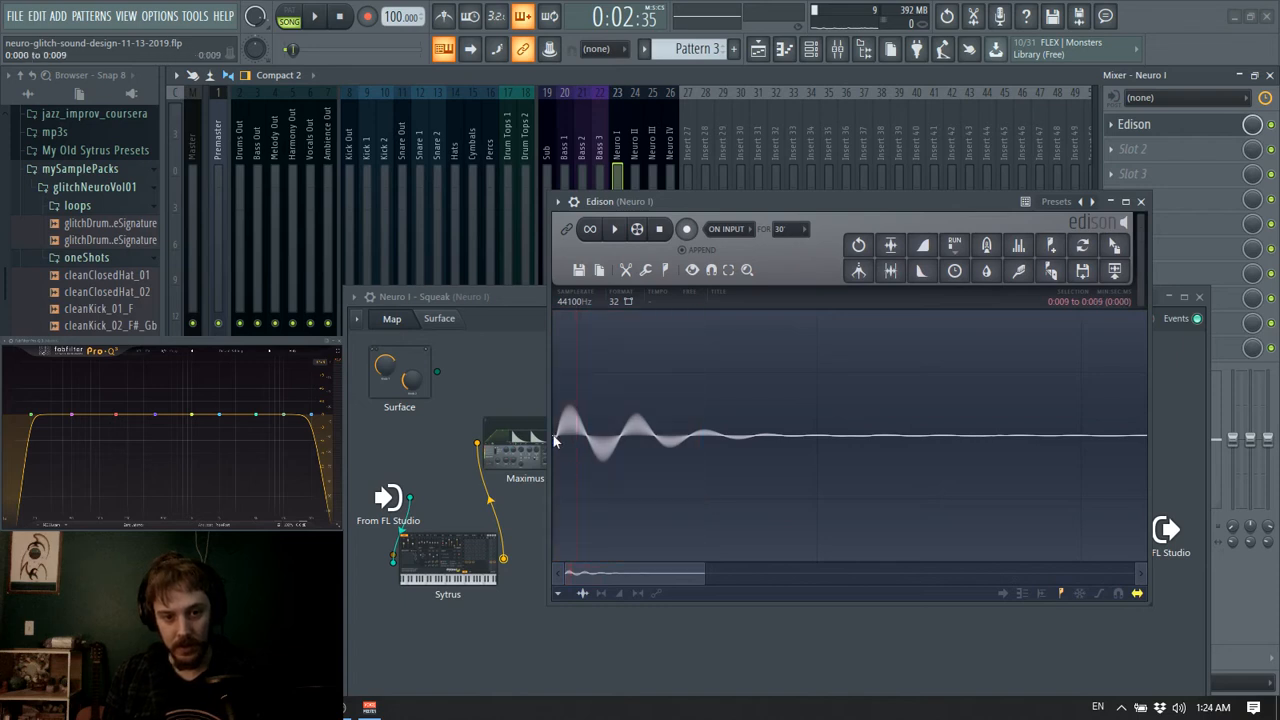
{"action": "right_click", "coordinate": [558, 383]}
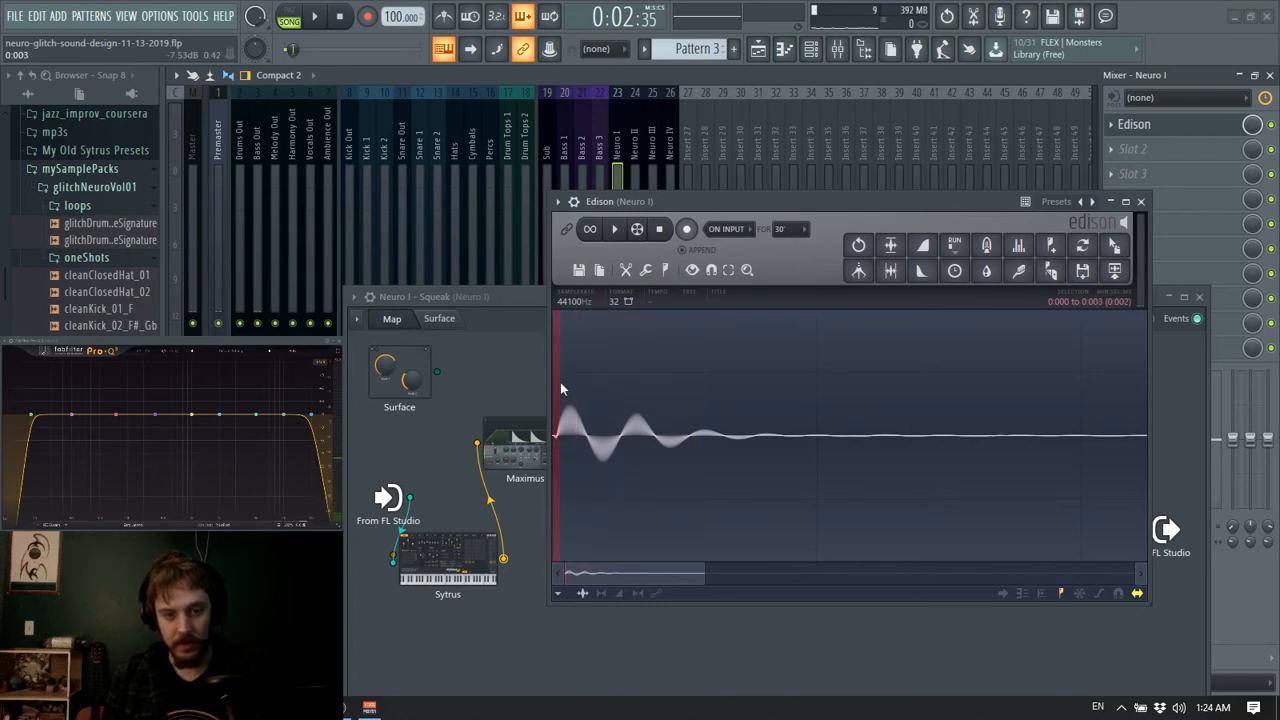
{"action": "left_click", "coordinate": [626, 270]}
{"action": "left_click", "coordinate": [646, 272]}
{"action": "left_click", "coordinate": [679, 400]}
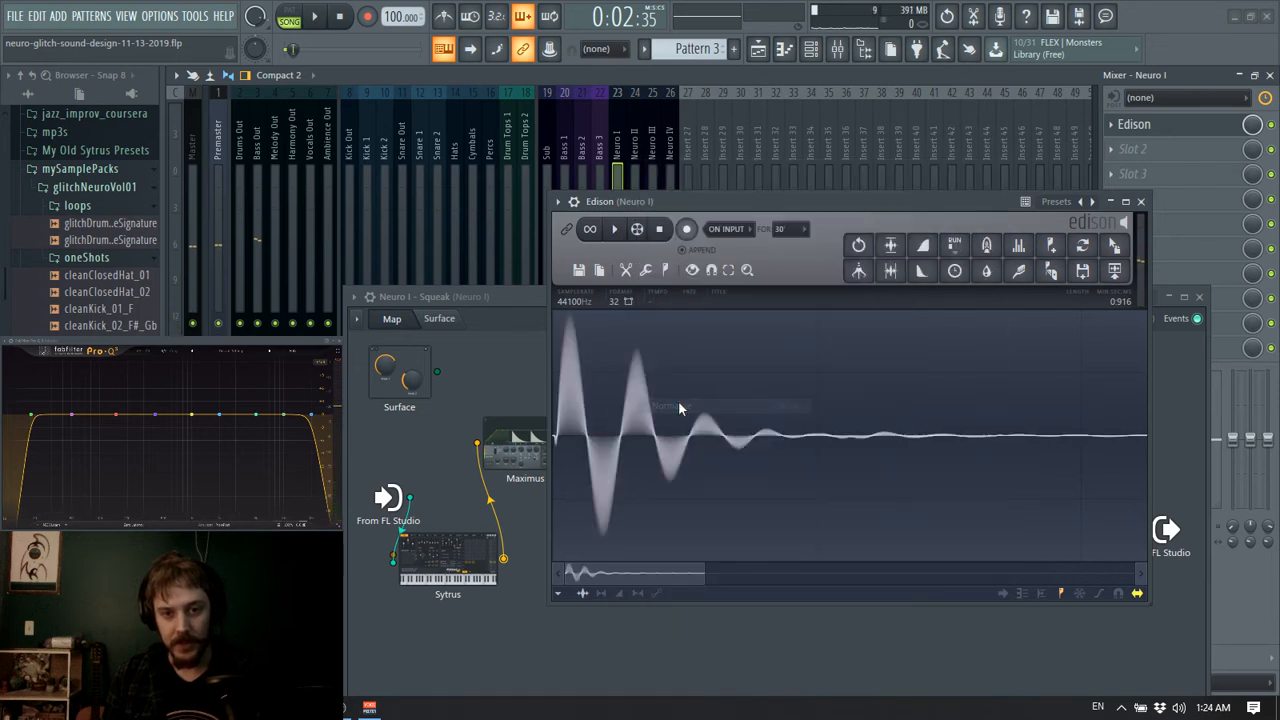
{"action": "key", "text": "space"}
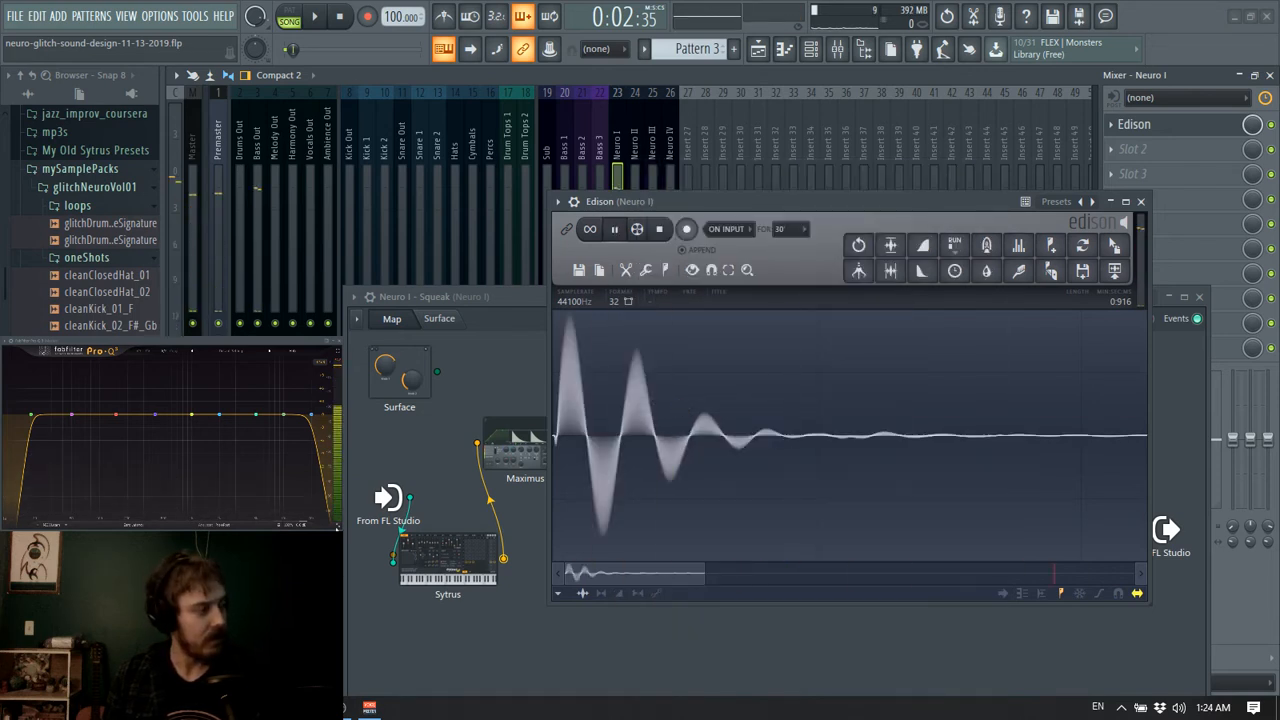
- Pull down the second low-frequency band in FabFilter Pro-Q 3 and listen to the audio through the cut
{"action": "left_click_drag", "start_coordinate": [72, 414], "coordinate": [77, 510]}
{"action": "key", "text": "space"}
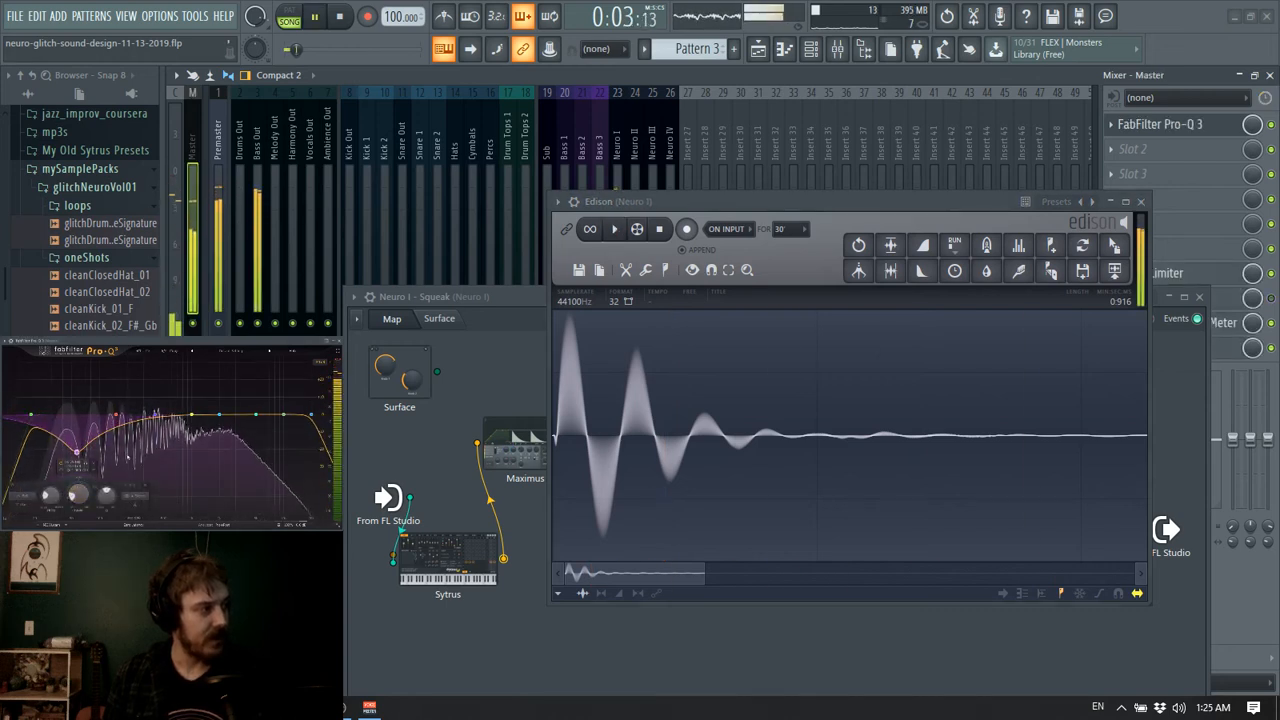
{"action": "left_click", "coordinate": [615, 229]}
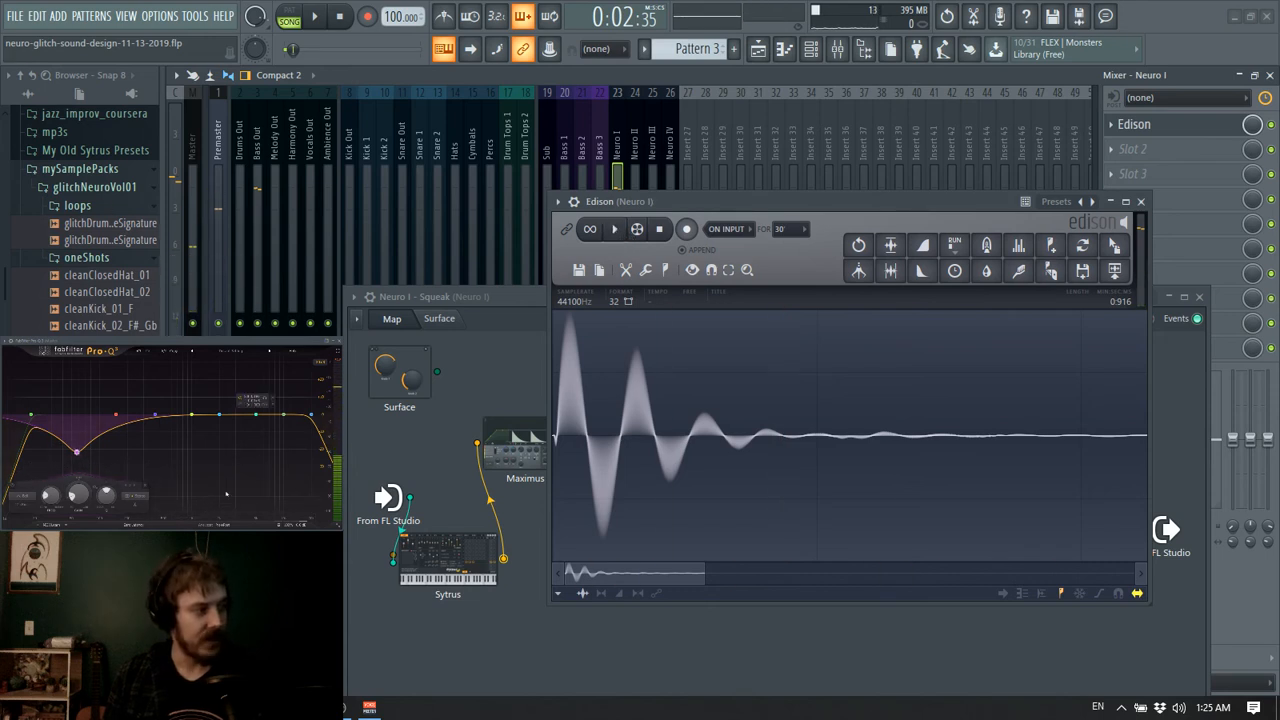
- Close Edison and delete the lowered low-frequency band from FabFilter Pro-Q 3
{"action": "left_click", "coordinate": [1140, 201]}
{"action": "left_click_drag", "start_coordinate": [824, 296], "coordinate": [752, 148]}
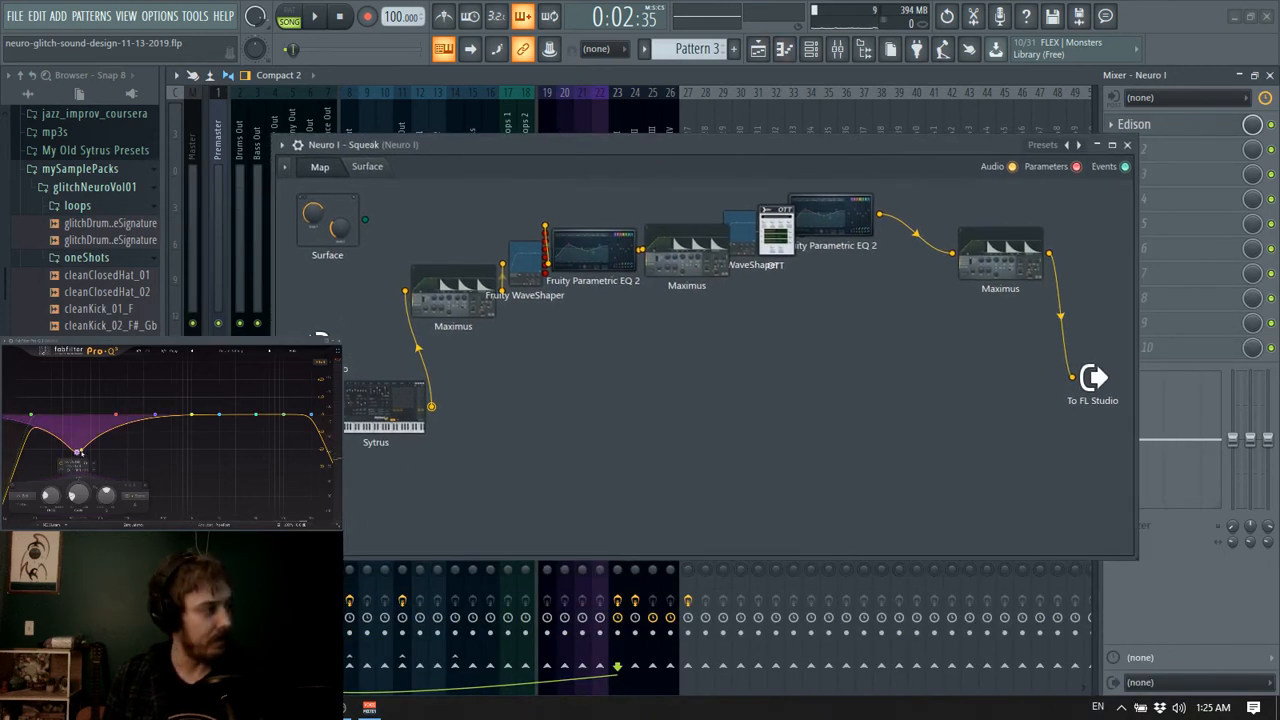
{"action": "left_click", "coordinate": [90, 458]}
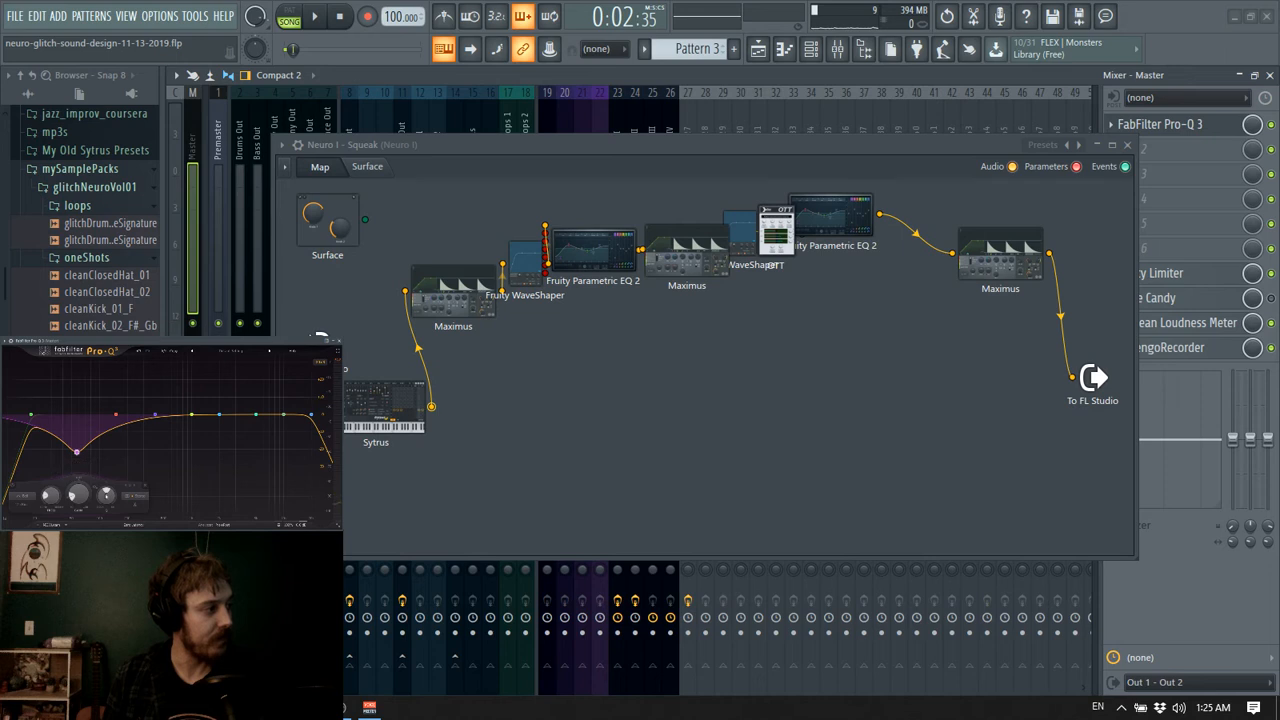
{"action": "key", "text": "Delete"}
- Examine the envelopes of operators 1 and 2 and the FM matrix in Sytrus, and close the synth
{"action": "left_click_drag", "start_coordinate": [828, 153], "coordinate": [800, 96]}
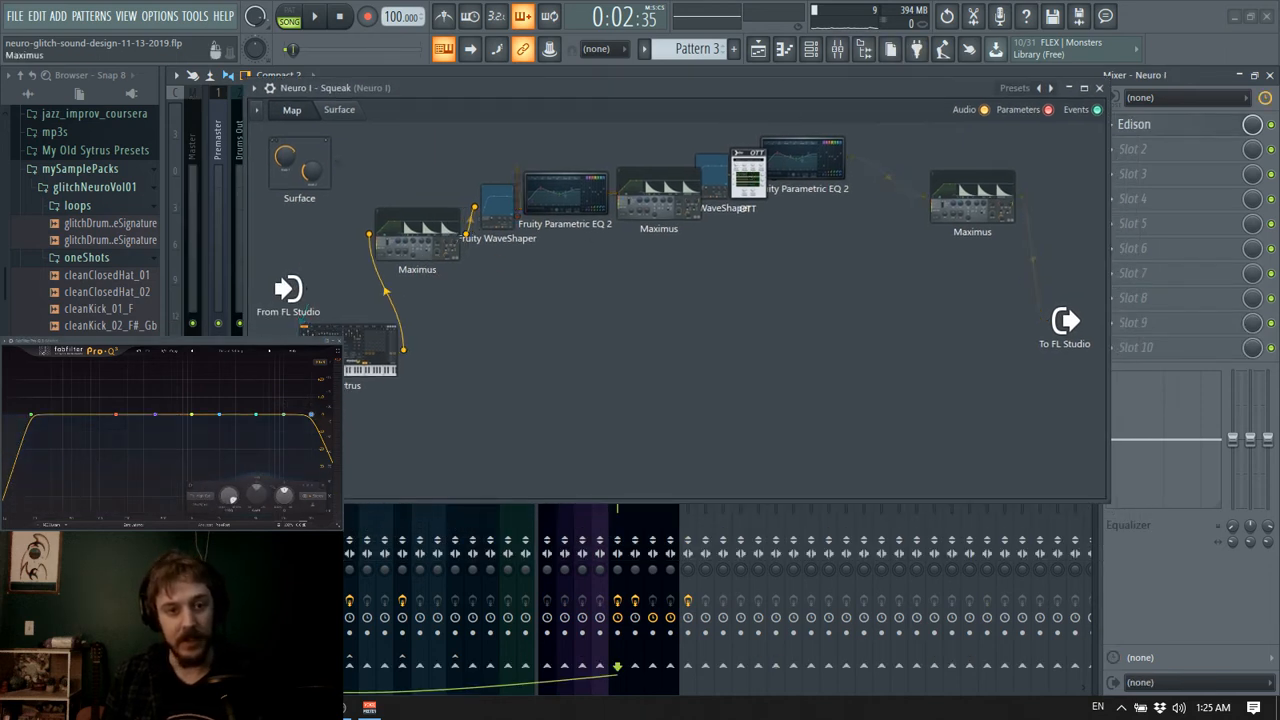
{"action": "left_click", "coordinate": [381, 344]}
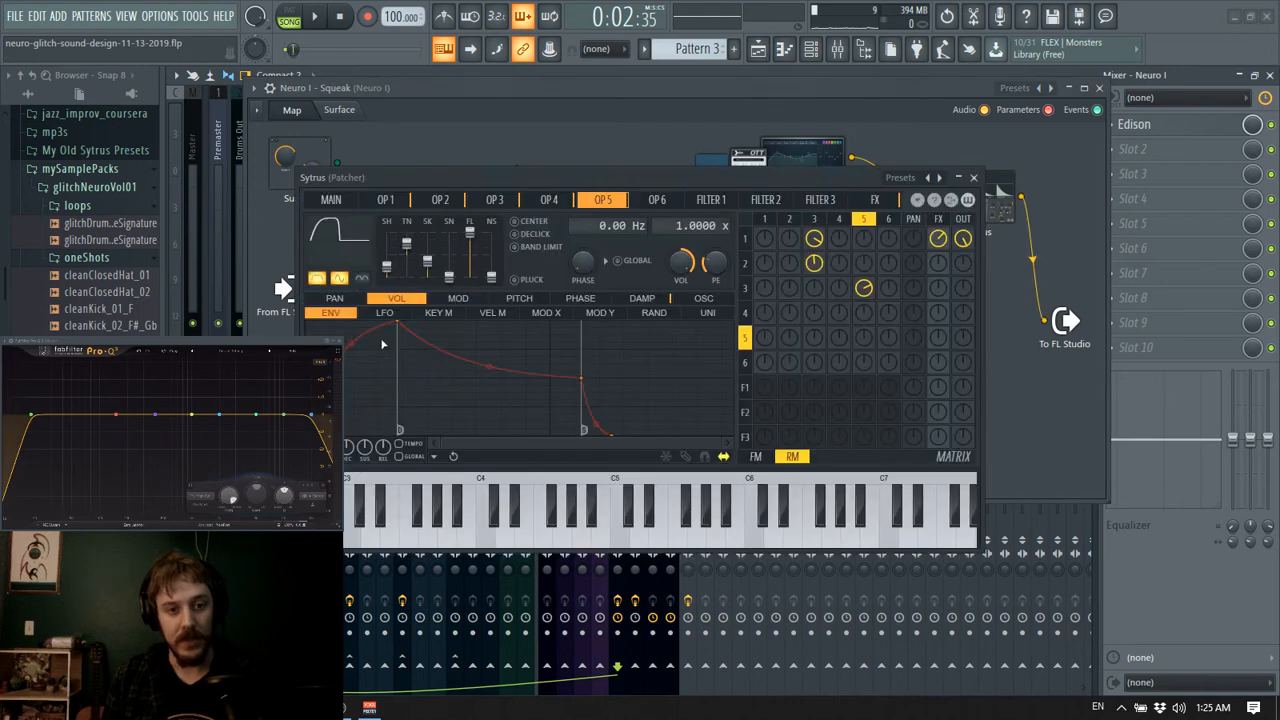
{"action": "left_click", "coordinate": [403, 202]}
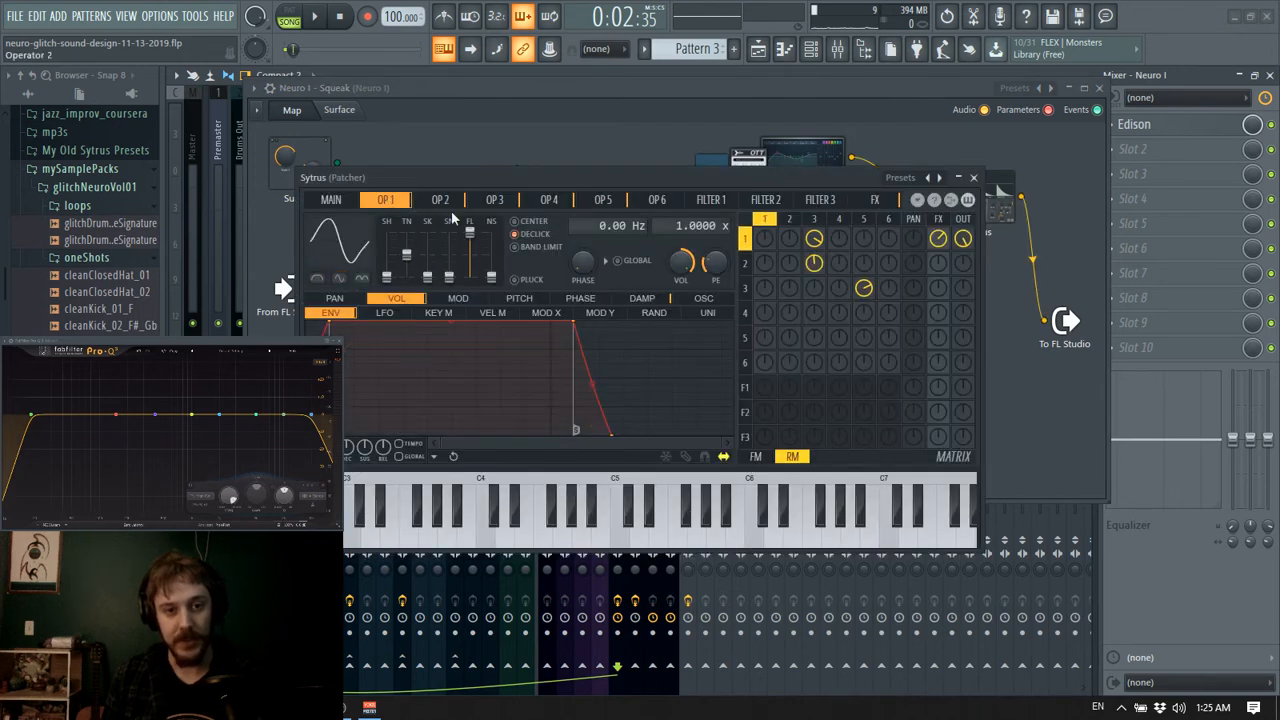
{"action": "left_click", "coordinate": [757, 457]}
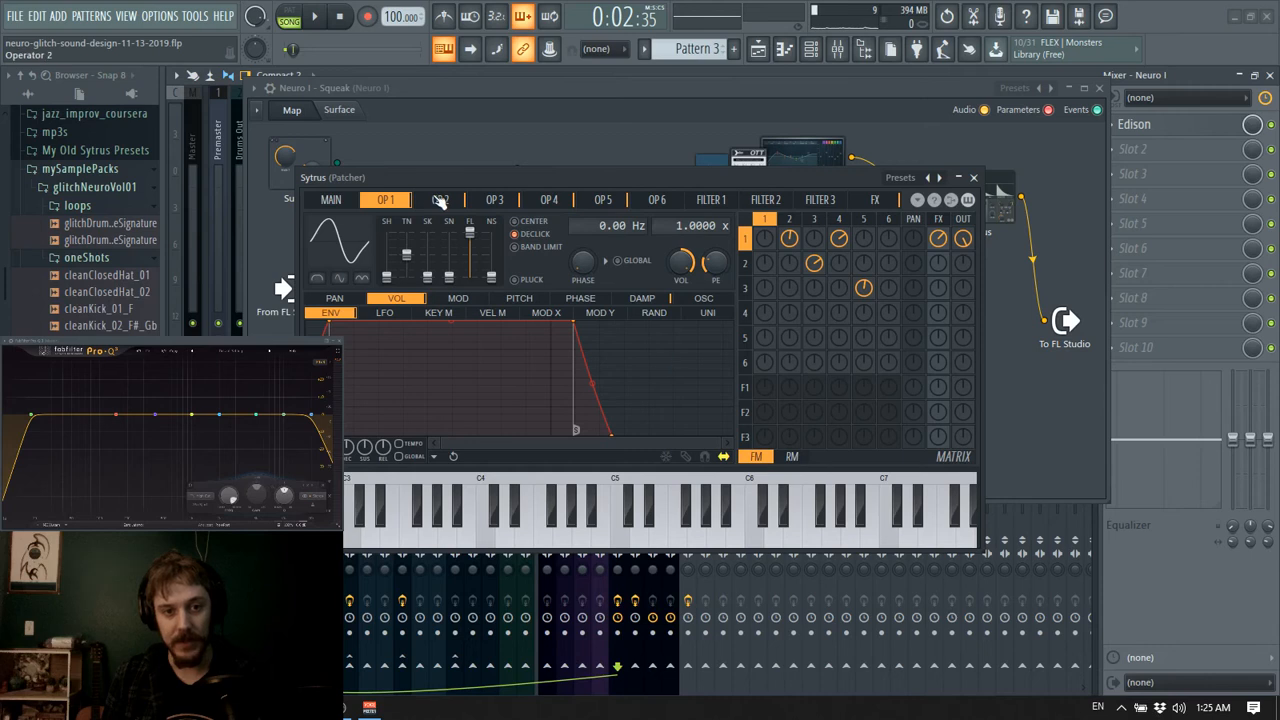
{"action": "left_click", "coordinate": [440, 201]}
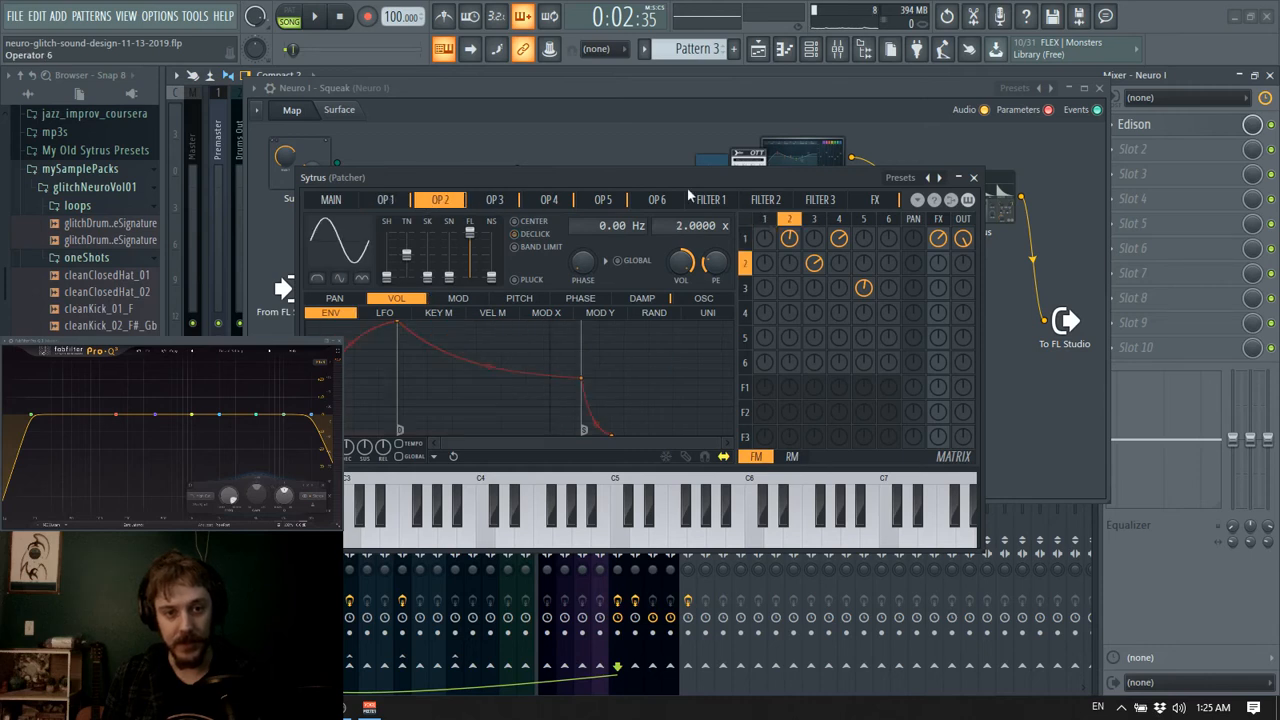
{"action": "left_click", "coordinate": [975, 178]}
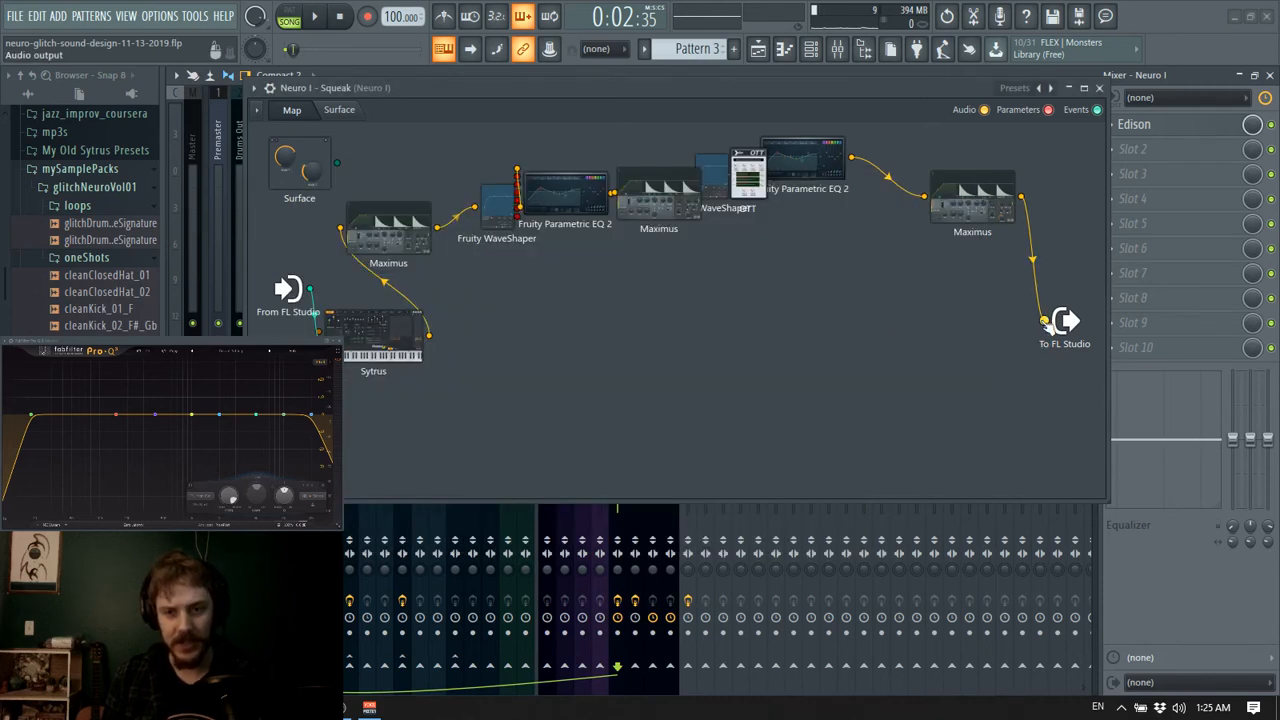
- Route the Sytrus audio output directly to To FL Studio in Patcher and audition the unprocessed sound with a note
{"action": "left_click_drag", "start_coordinate": [390, 340], "coordinate": [1045, 324]}
{"action": "key", "text": "v"}
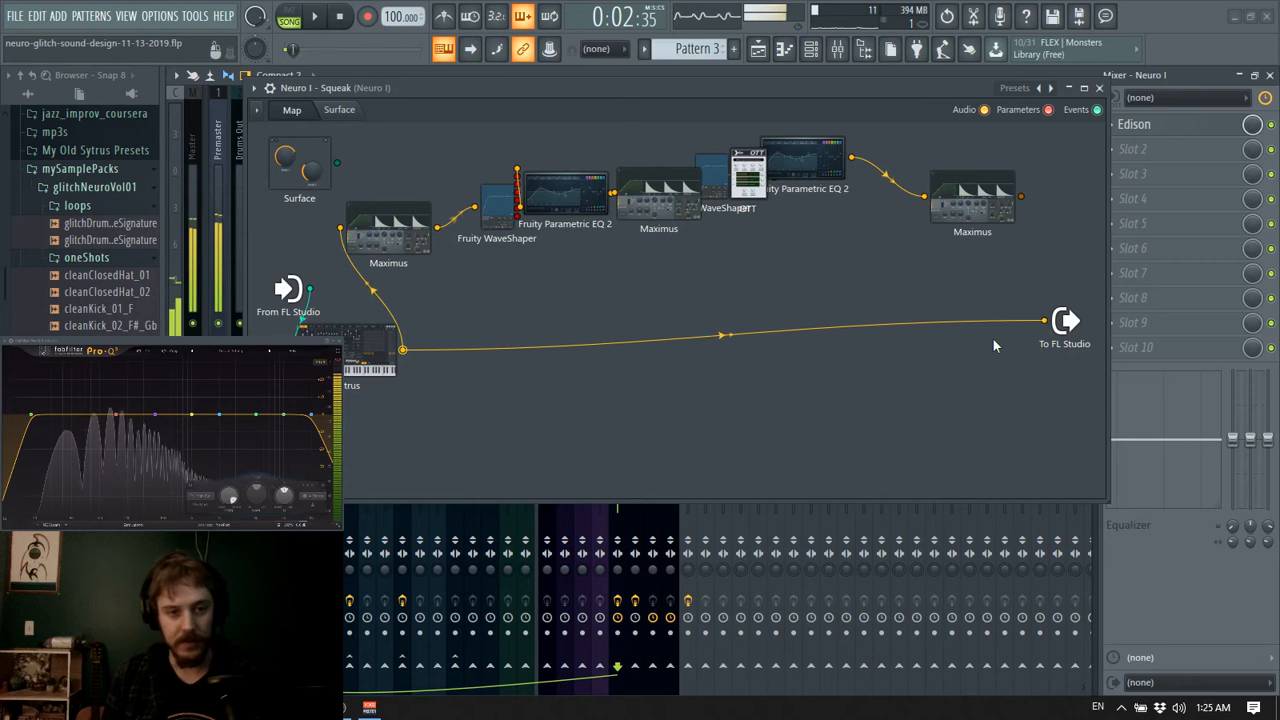
- Disconnect Sytrus from To FL Studio, reconnect the final Maximus to it and audition the processed sound
{"action": "left_click_drag", "start_coordinate": [1044, 322], "coordinate": [771, 297]}
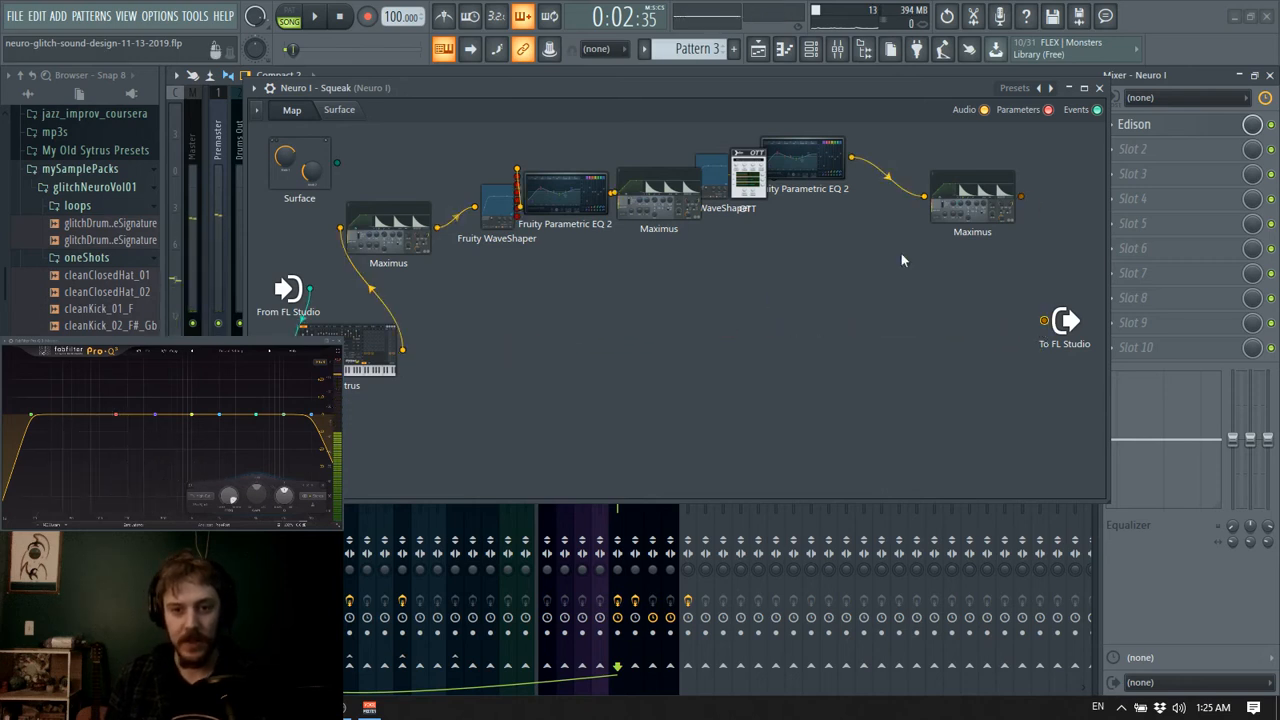
{"action": "left_click_drag", "start_coordinate": [1024, 198], "coordinate": [1044, 321]}
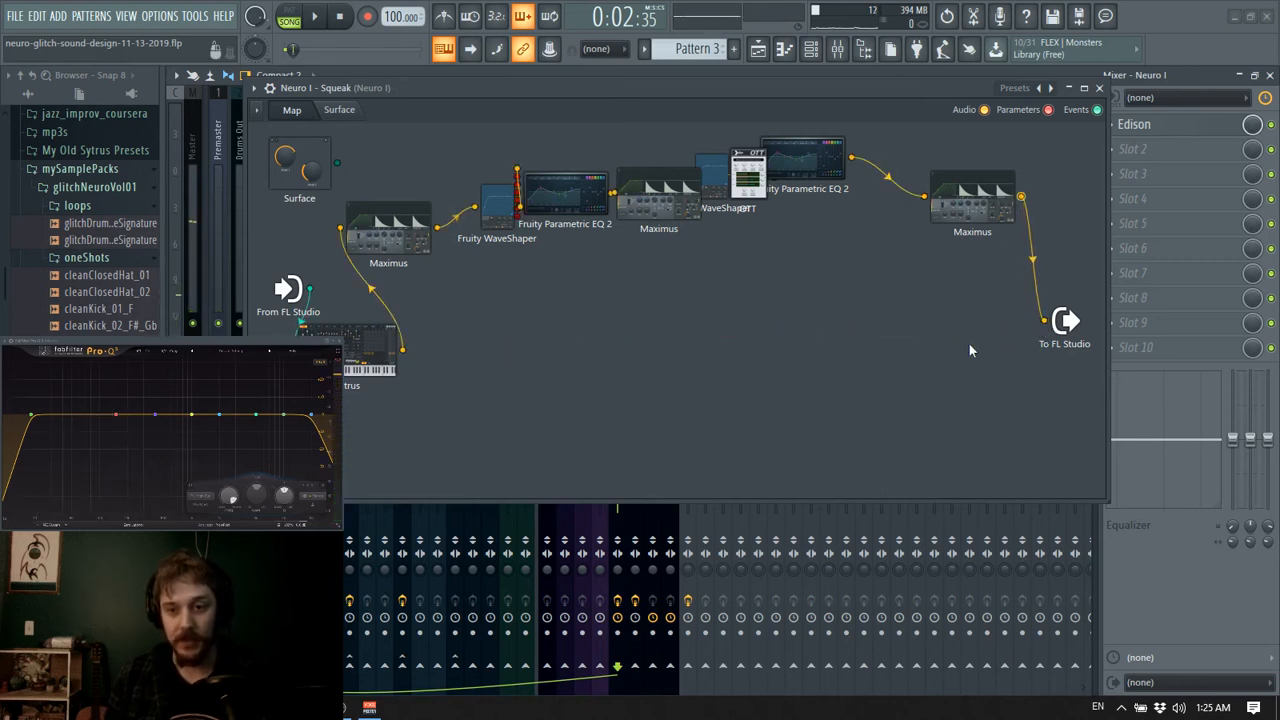
{"action": "key", "text": "v"}
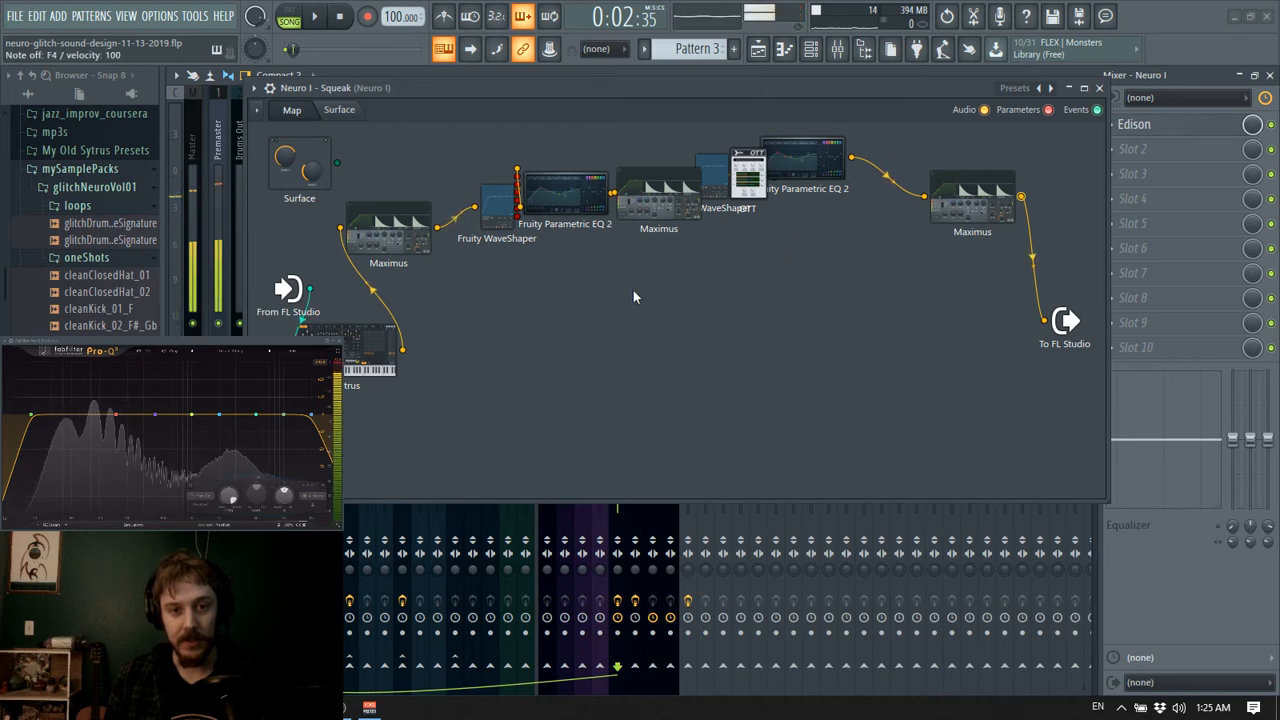
- Space out the WaveShapers, middle Maximus, OTT, second Parametric EQ 2 and final Maximus so the effects chain reads in order
{"action": "left_click_drag", "start_coordinate": [492, 212], "coordinate": [469, 219]}
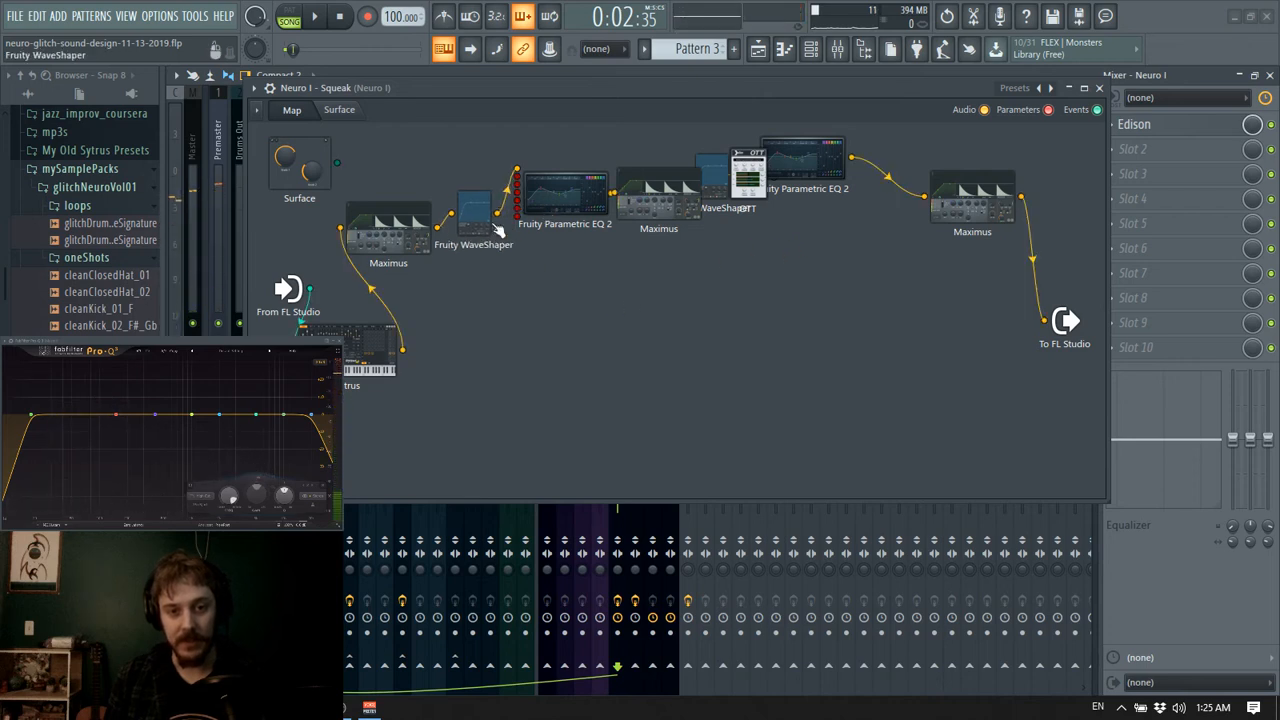
{"action": "left_click_drag", "start_coordinate": [805, 190], "coordinate": [879, 193]}
{"action": "left_click_drag", "start_coordinate": [748, 178], "coordinate": [678, 205]}
{"action": "left_click_drag", "start_coordinate": [948, 206], "coordinate": [962, 175]}
{"action": "left_click_drag", "start_coordinate": [833, 178], "coordinate": [826, 188]}
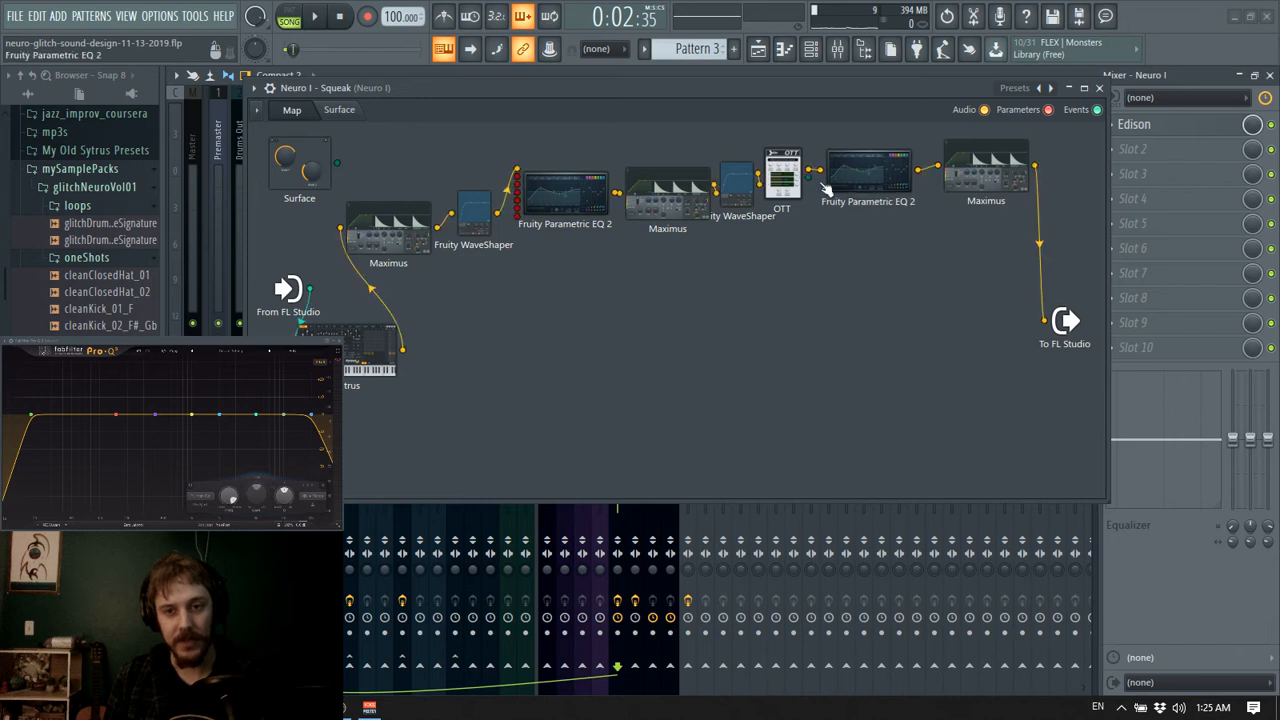
- Inspect the settings of the first Maximus, first Fruity WaveShaper and first Parametric EQ 2 in the chain, closing each one
{"action": "double_click", "coordinate": [404, 238]}
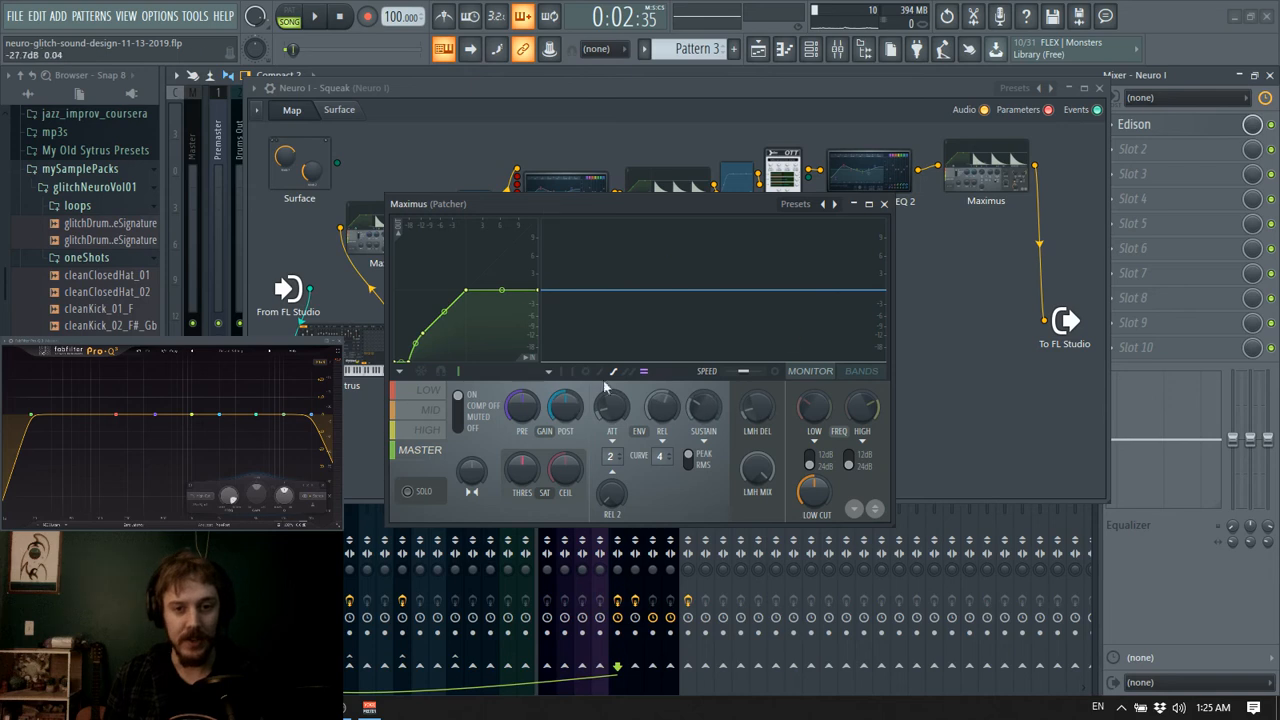
{"action": "left_click", "coordinate": [885, 203]}
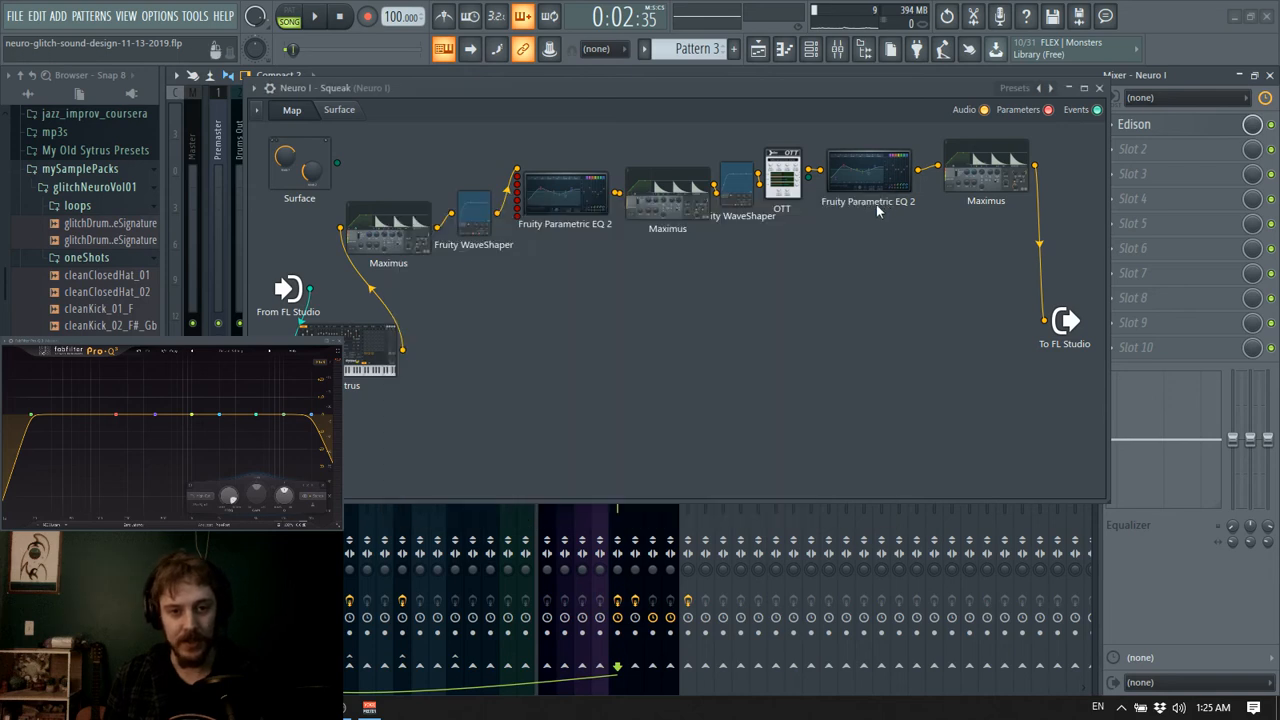
{"action": "left_click", "coordinate": [491, 228]}
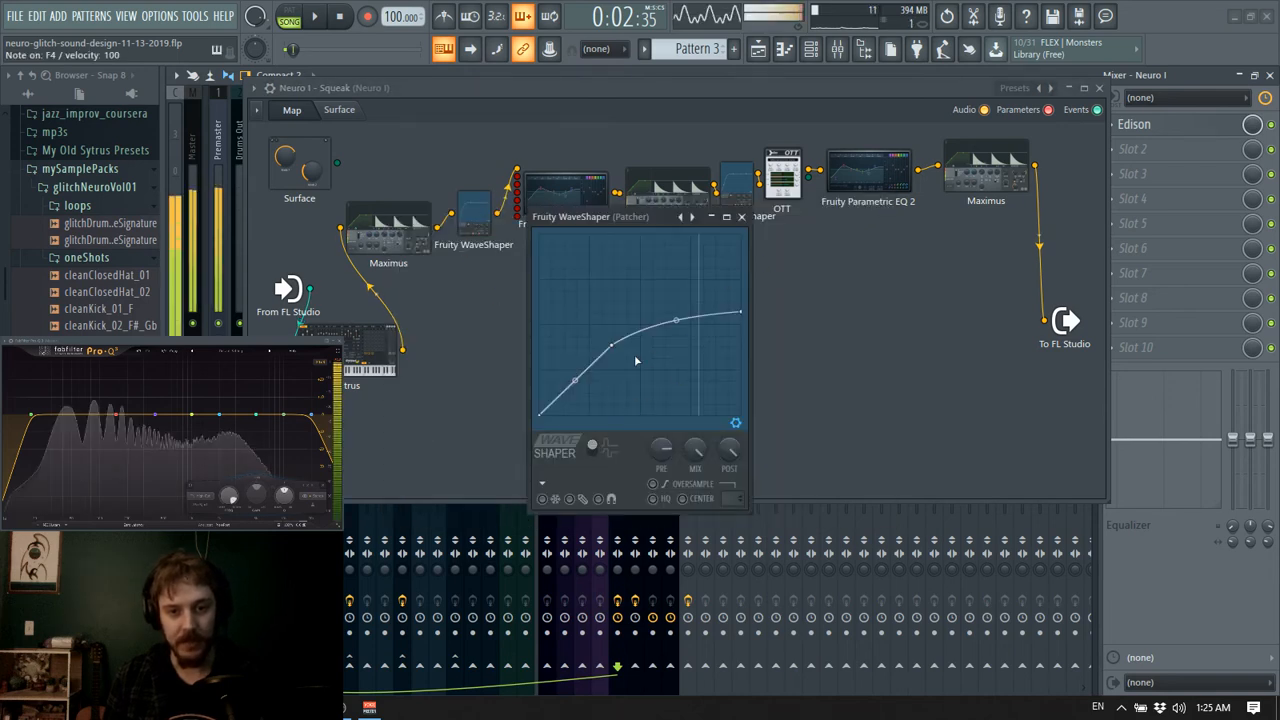
{"action": "left_click", "coordinate": [741, 217]}
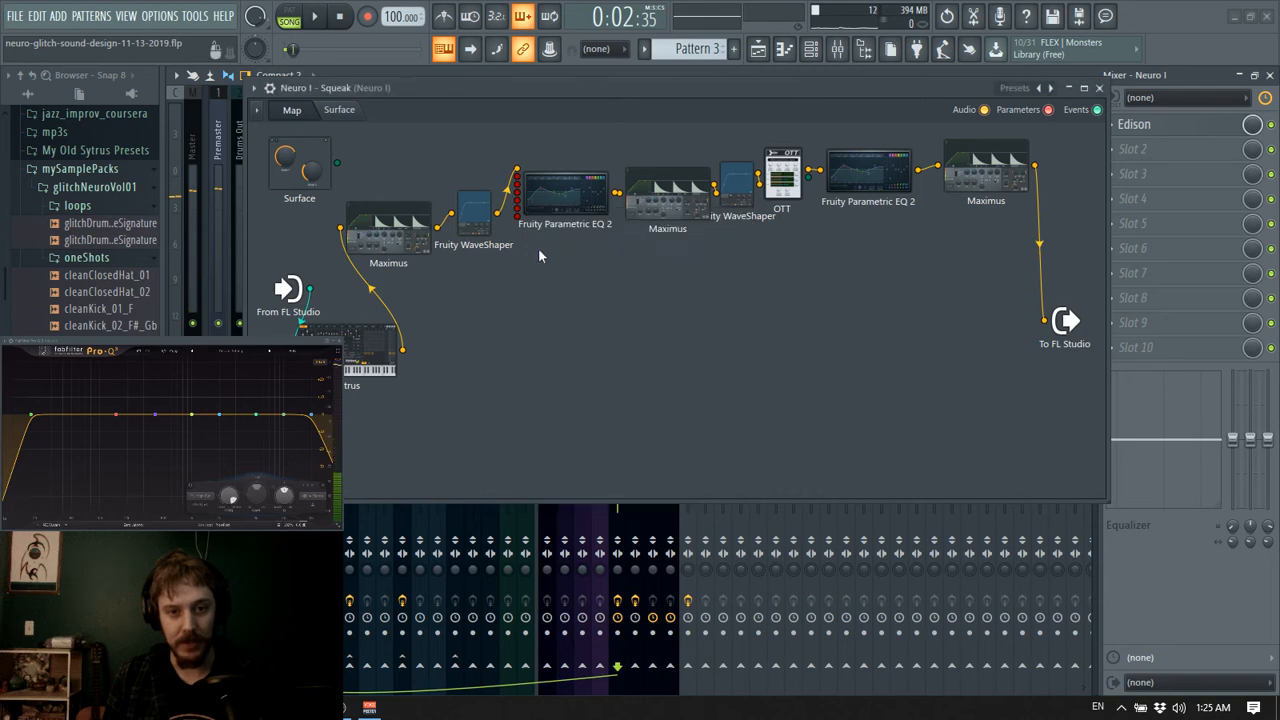
{"action": "left_click", "coordinate": [560, 205]}
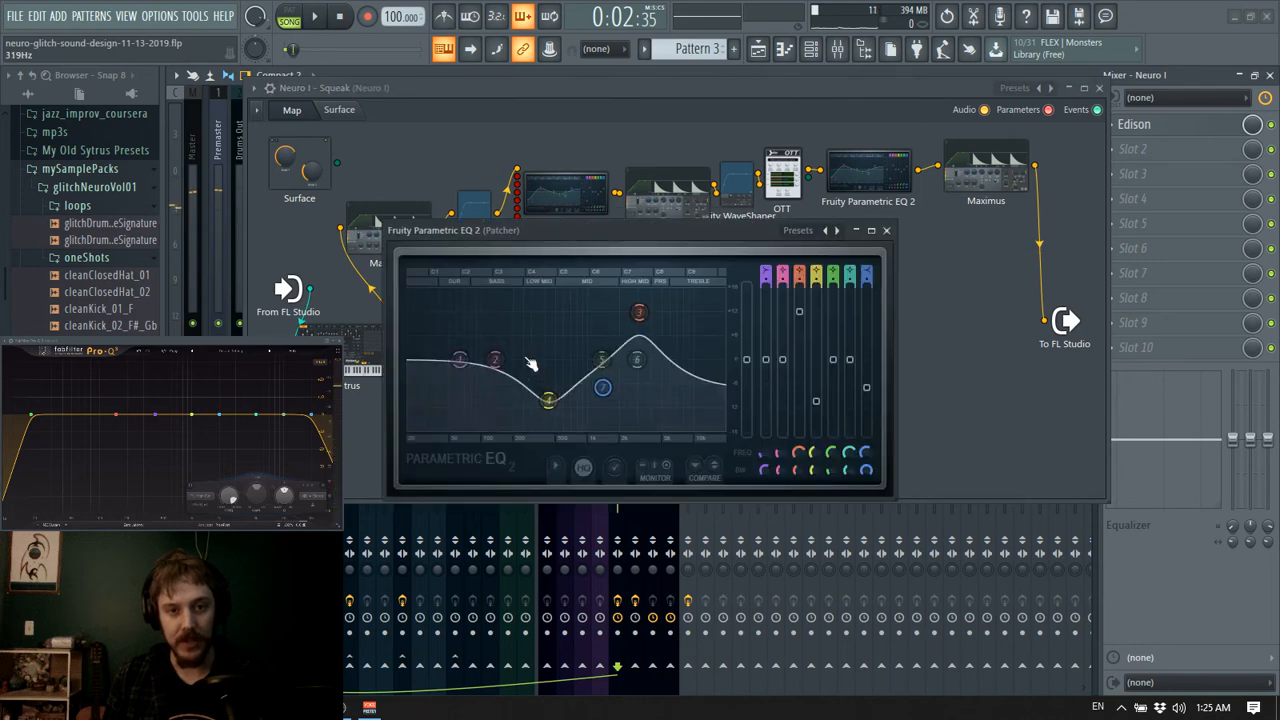
{"action": "left_click", "coordinate": [886, 231]}
- Examine the mid, low and master bands of the middle Maximus while playing notes, and close it
{"action": "left_click", "coordinate": [683, 207]}
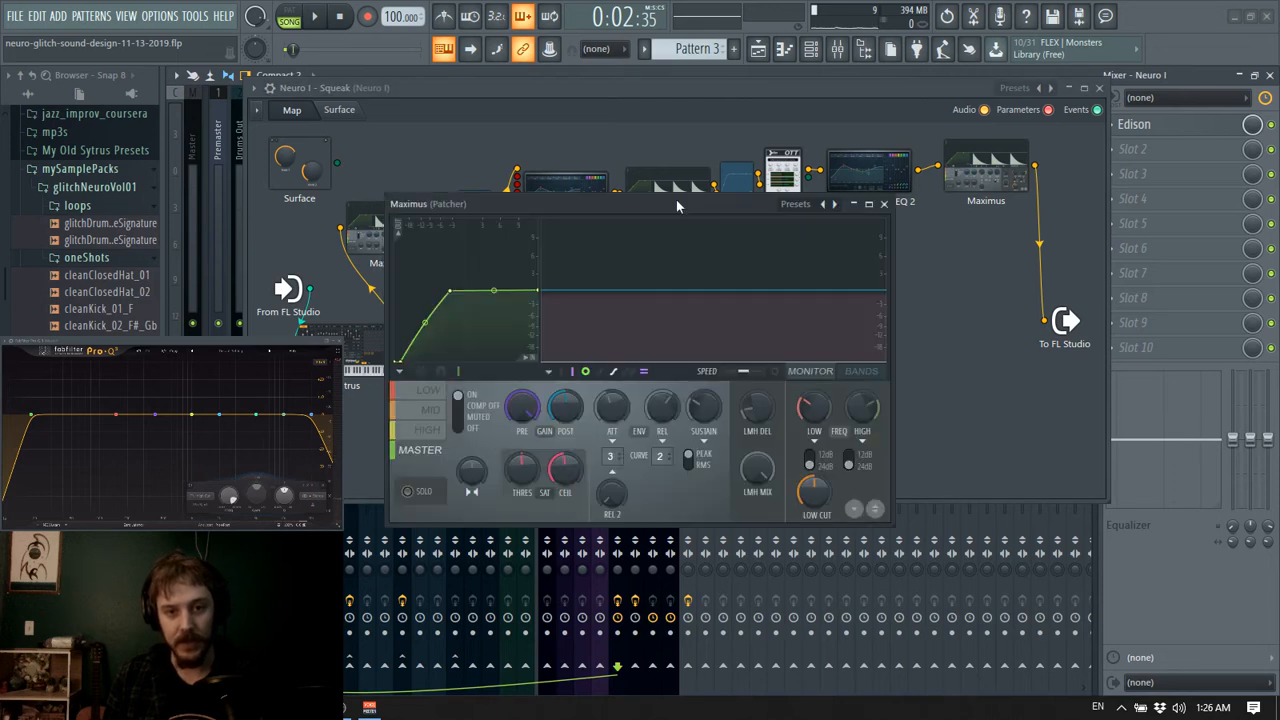
{"action": "left_click", "coordinate": [428, 411]}
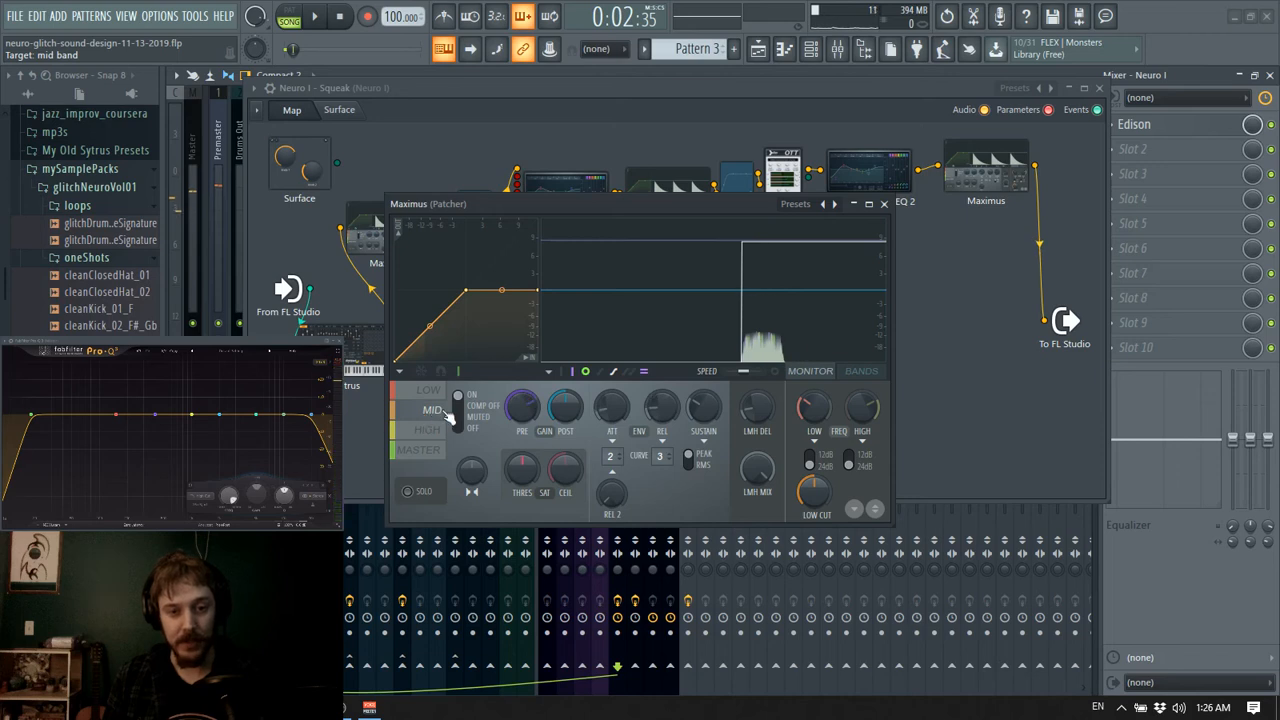
{"action": "left_click", "coordinate": [430, 393]}
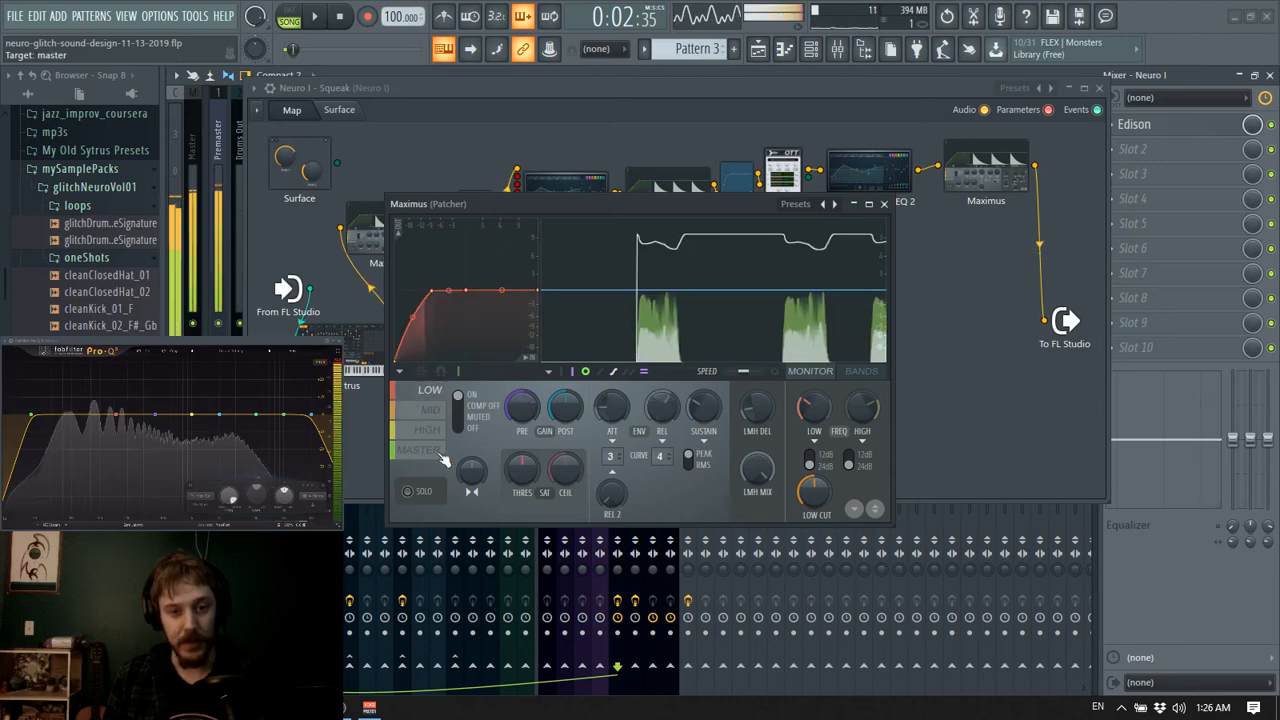
{"action": "left_click", "coordinate": [441, 452]}
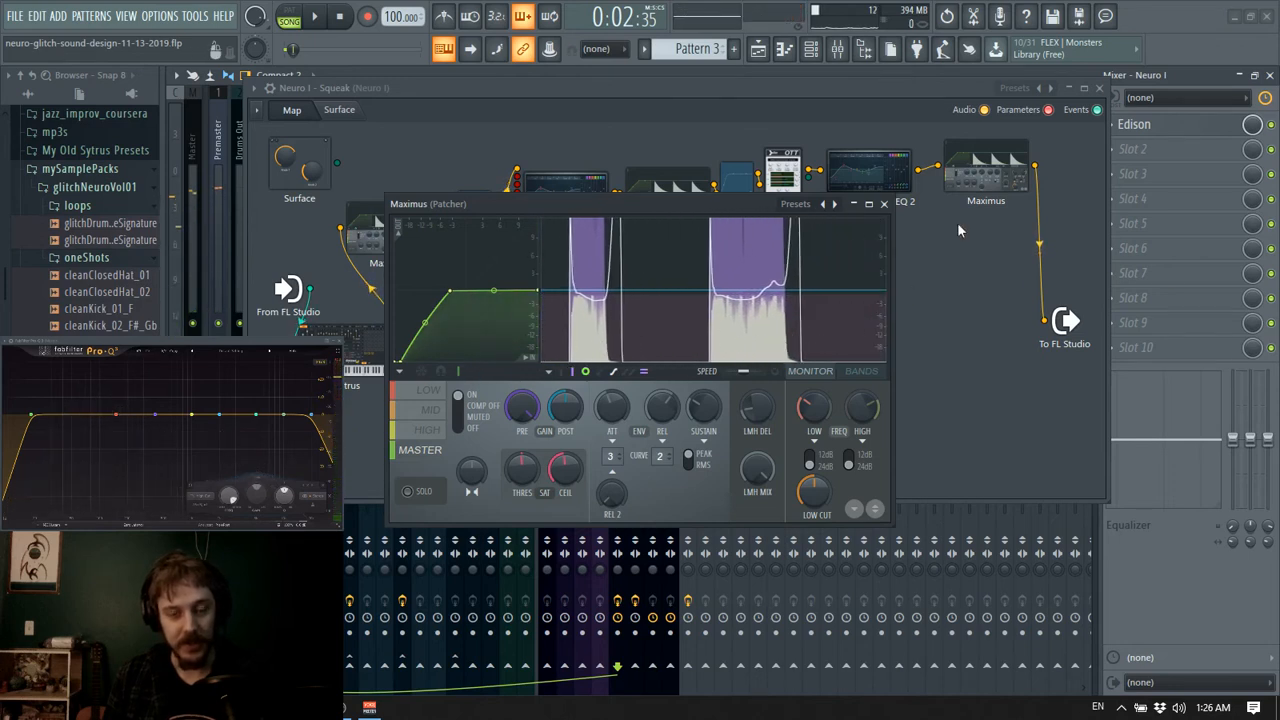
{"action": "left_click", "coordinate": [884, 204]}
- Inspect the second Fruity WaveShaper's curve, the OTT settings and the second Parametric EQ 2, closing each one
{"action": "left_click", "coordinate": [737, 180]}
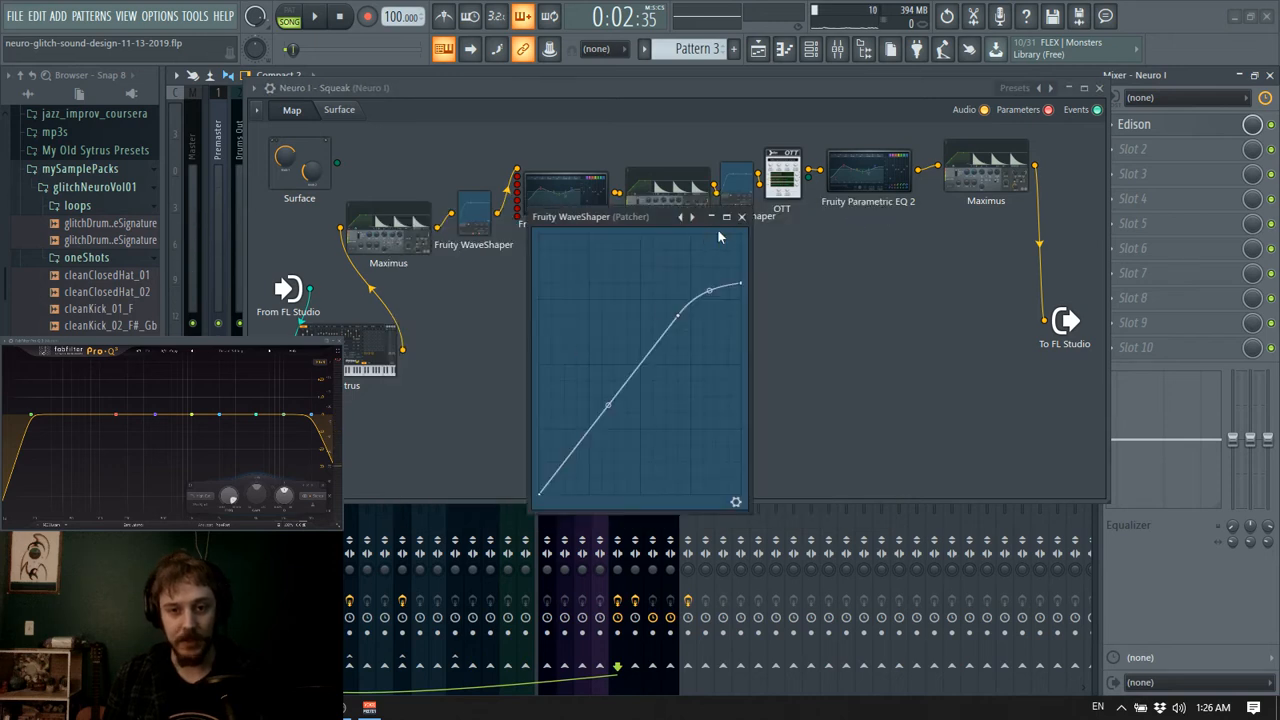
{"action": "left_click", "coordinate": [741, 216]}
{"action": "left_click", "coordinate": [783, 178]}
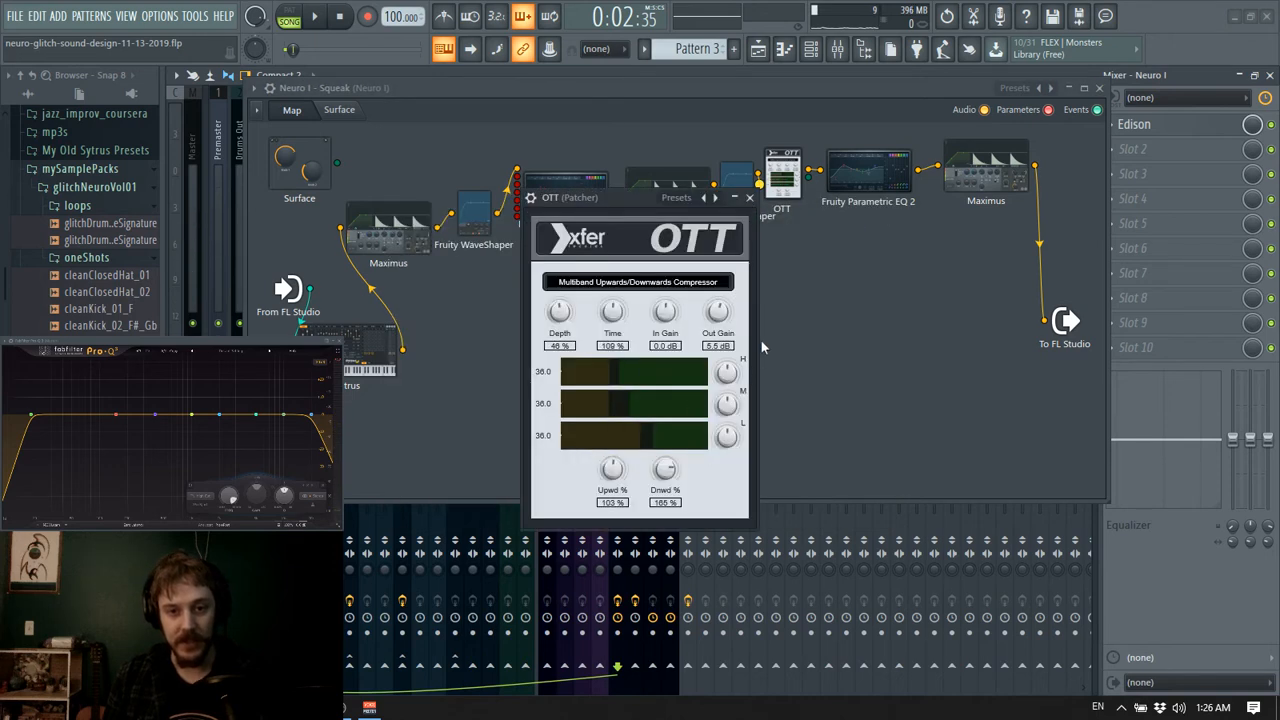
{"action": "left_click", "coordinate": [749, 197]}
{"action": "left_click", "coordinate": [868, 175]}
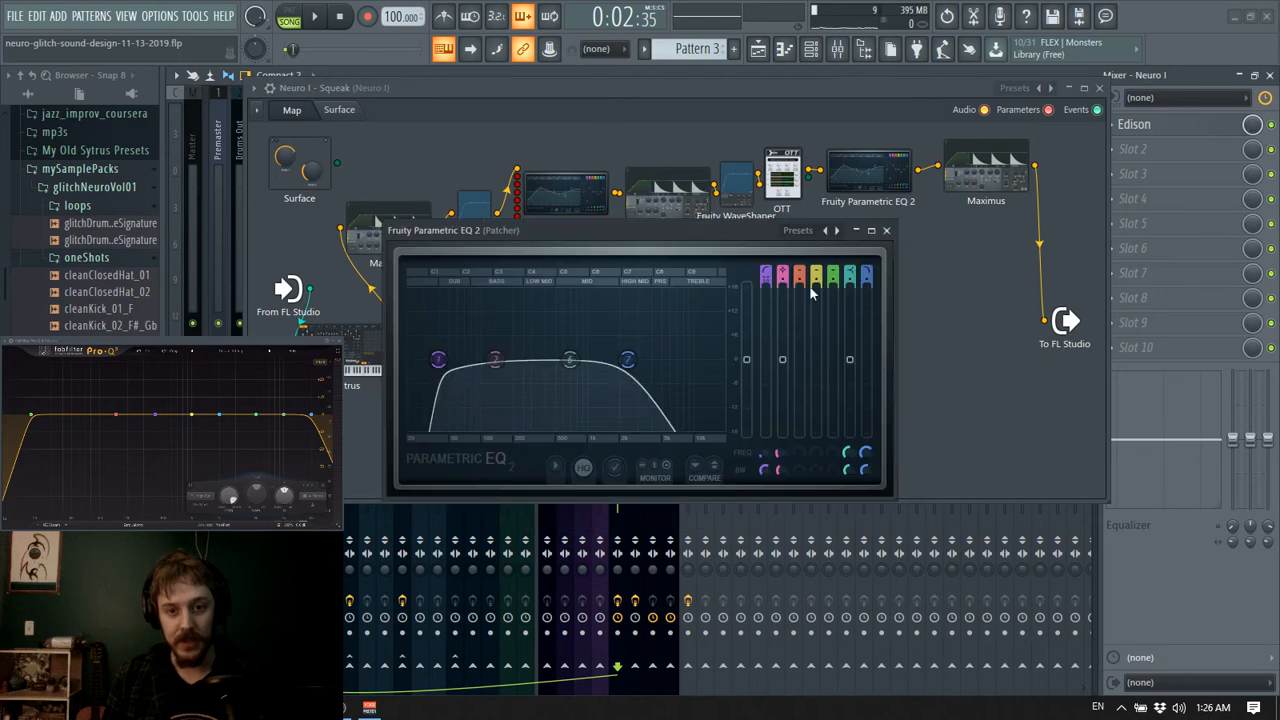
{"action": "left_click", "coordinate": [885, 231]}
- Examine the final Maximus and its low band while playing notes, recheck the middle Maximus's master band, and close both
{"action": "left_click", "coordinate": [987, 192]}
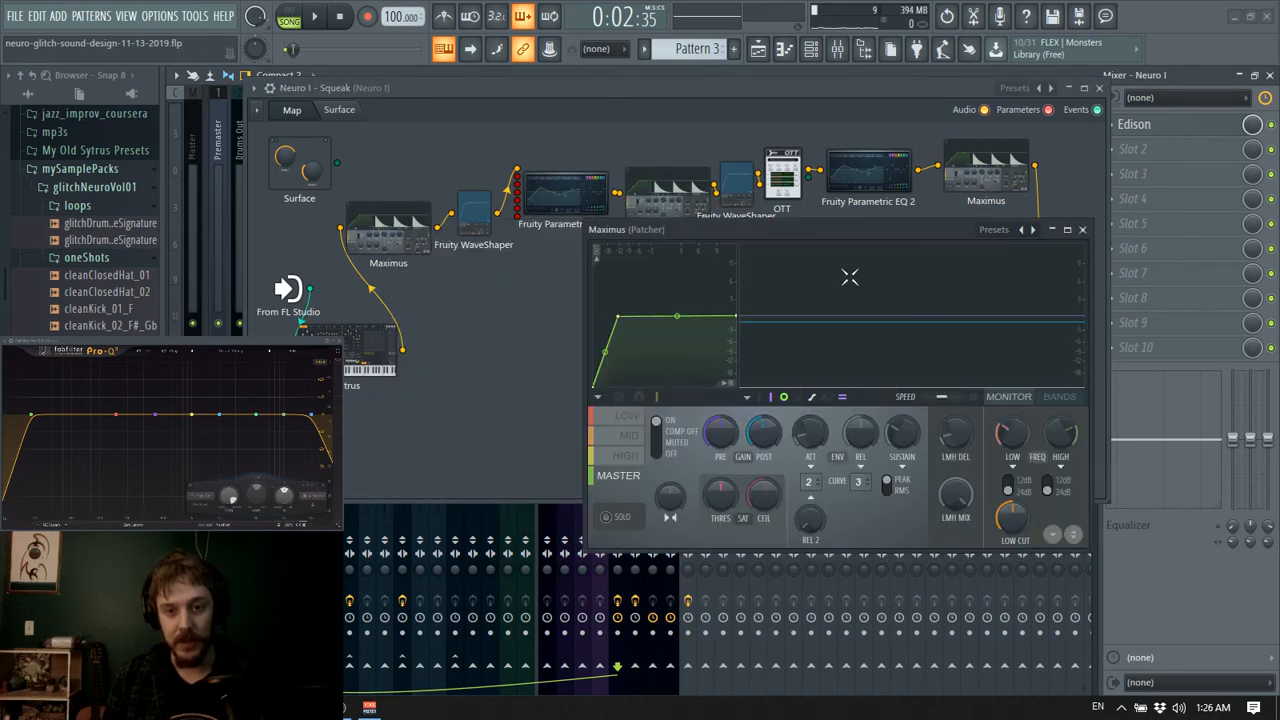
{"action": "left_click", "coordinate": [629, 418]}
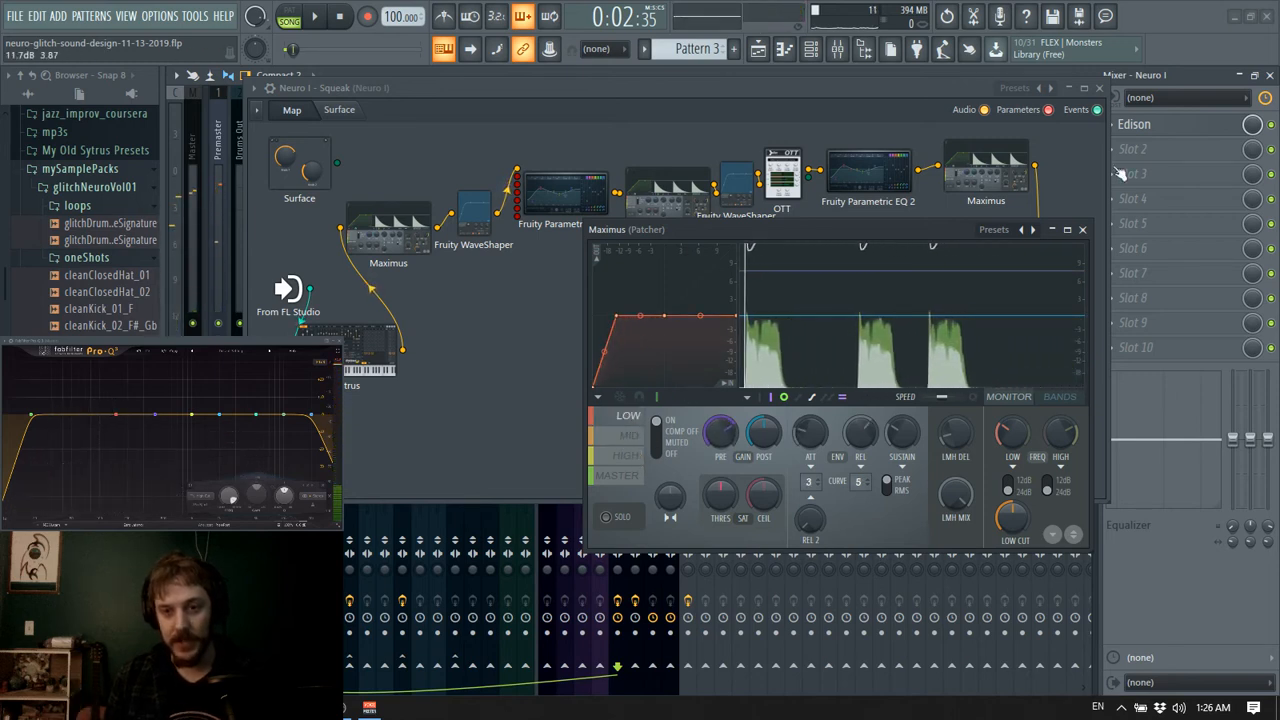
{"action": "left_click", "coordinate": [1082, 229]}
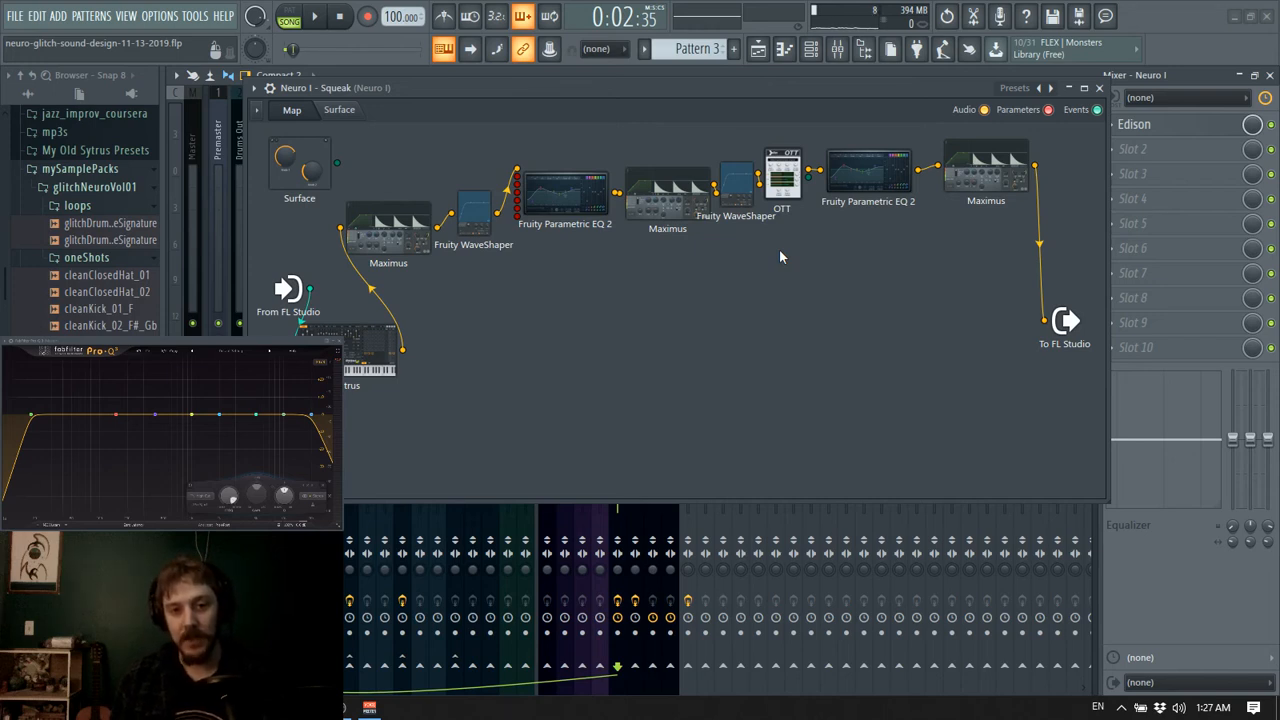
{"action": "left_click", "coordinate": [688, 205]}
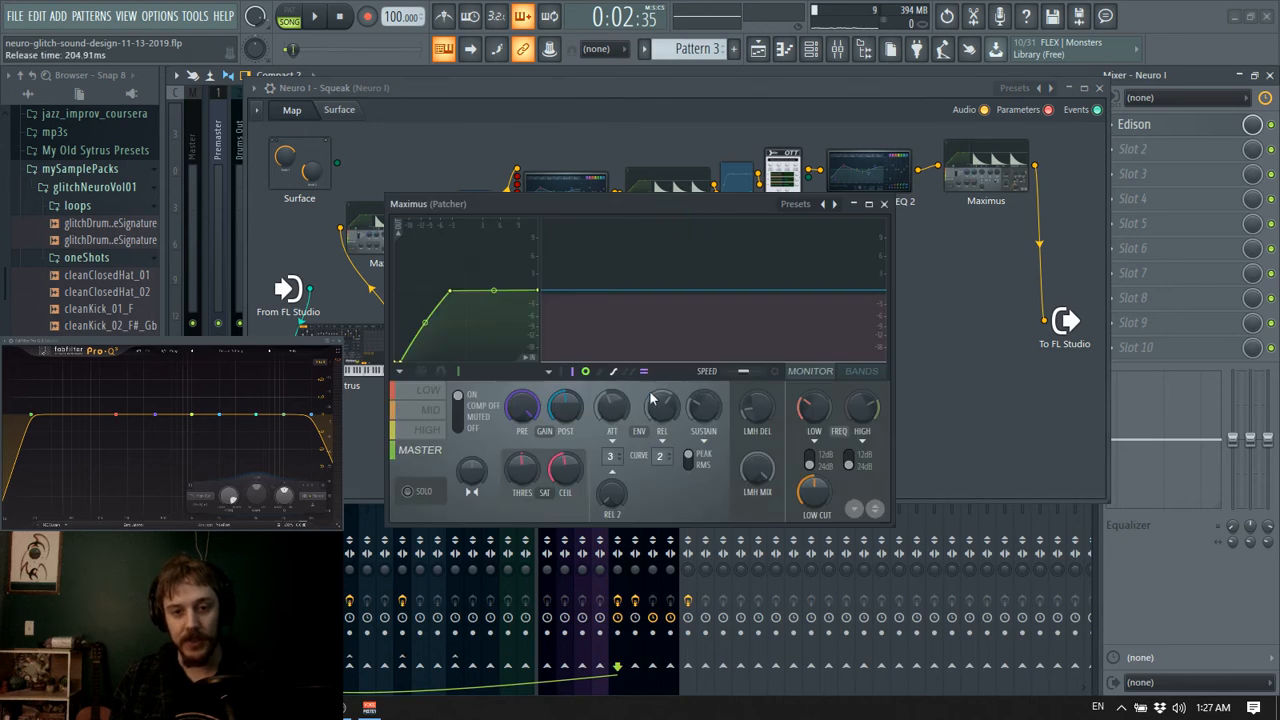
{"action": "left_click", "coordinate": [883, 204]}
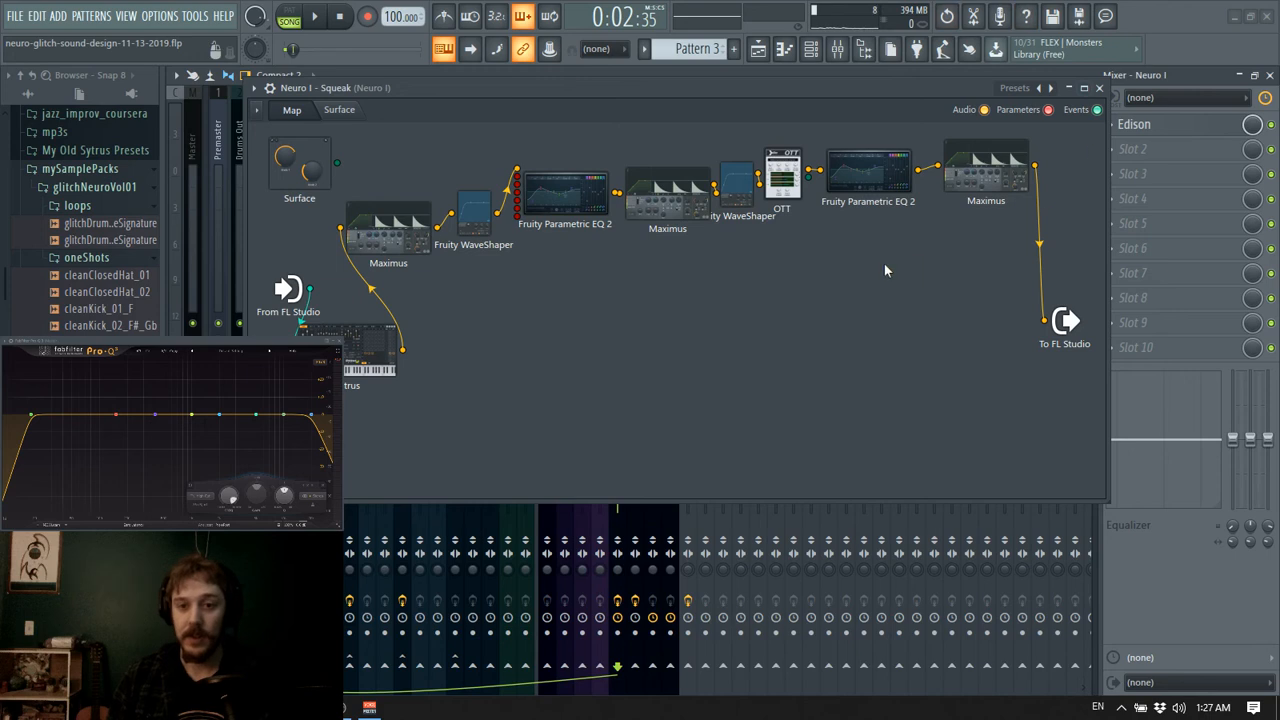
- Shift OTT, the first Parametric EQ 2 and the final Maximus slightly lower in the patch map to tidy the chain
{"action": "left_click_drag", "start_coordinate": [785, 182], "coordinate": [754, 215]}
{"action": "left_click_drag", "start_coordinate": [565, 195], "coordinate": [566, 199]}
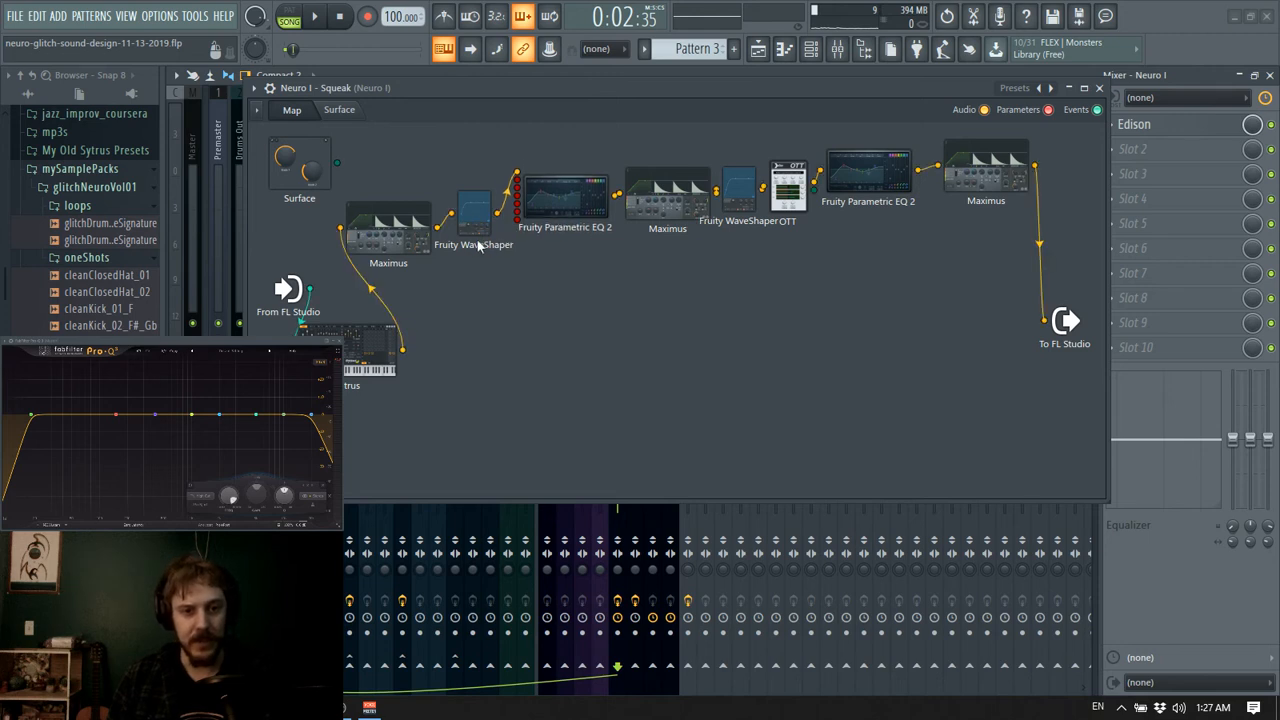
{"action": "left_click_drag", "start_coordinate": [985, 172], "coordinate": [984, 204]}
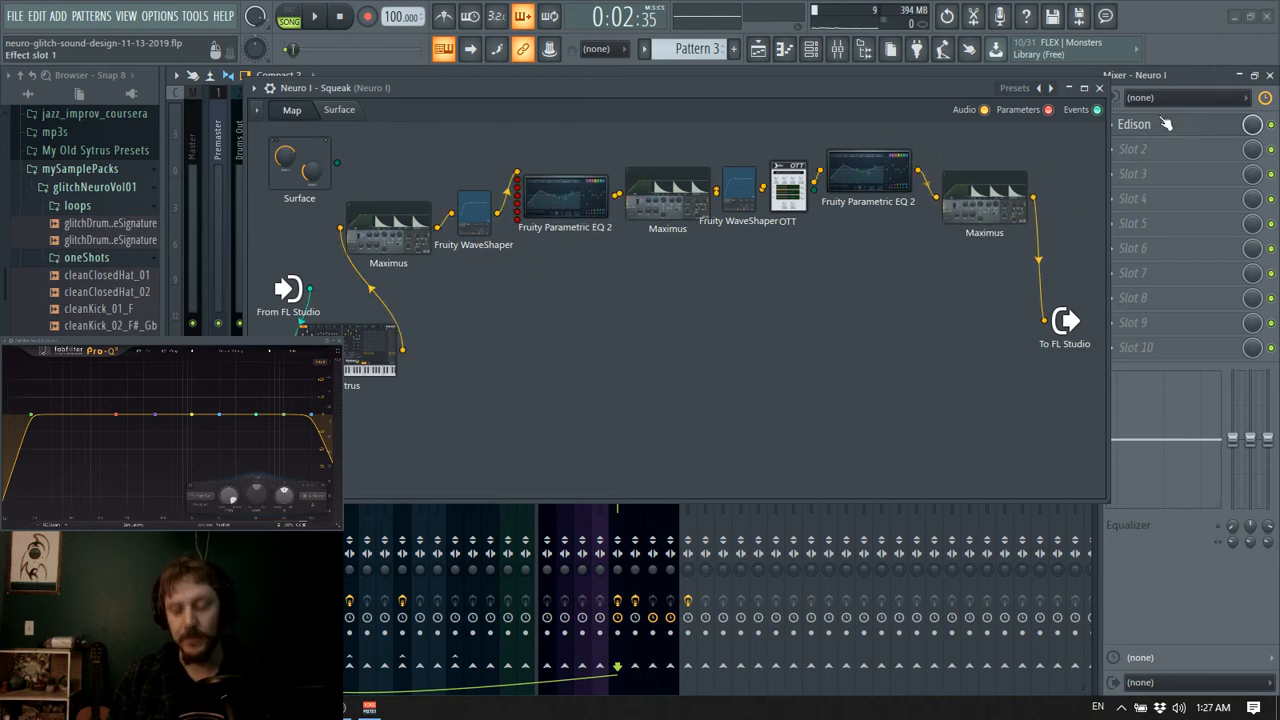
- Close the Neuro I - Squeak patch and the mixer, and open the Neuro I patch from the channel rack
{"action": "left_click", "coordinate": [1099, 88]}
{"action": "left_click", "coordinate": [1270, 75]}
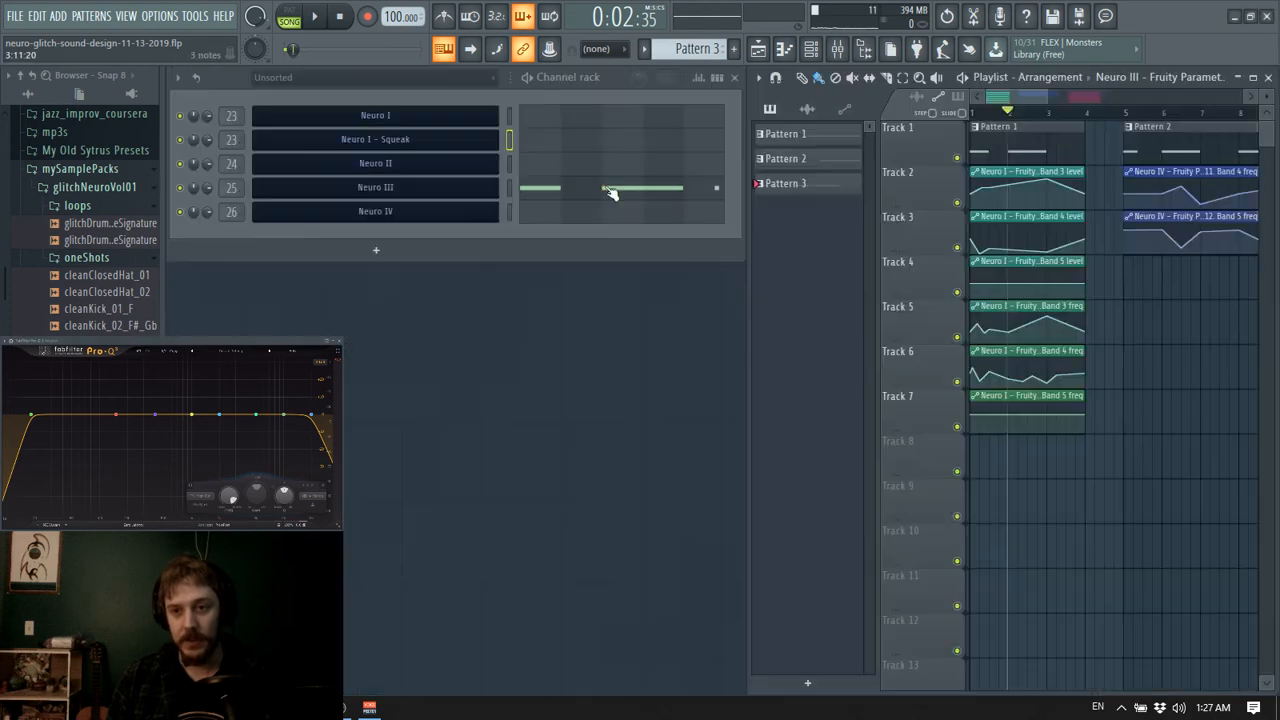
{"action": "left_click", "coordinate": [384, 122]}
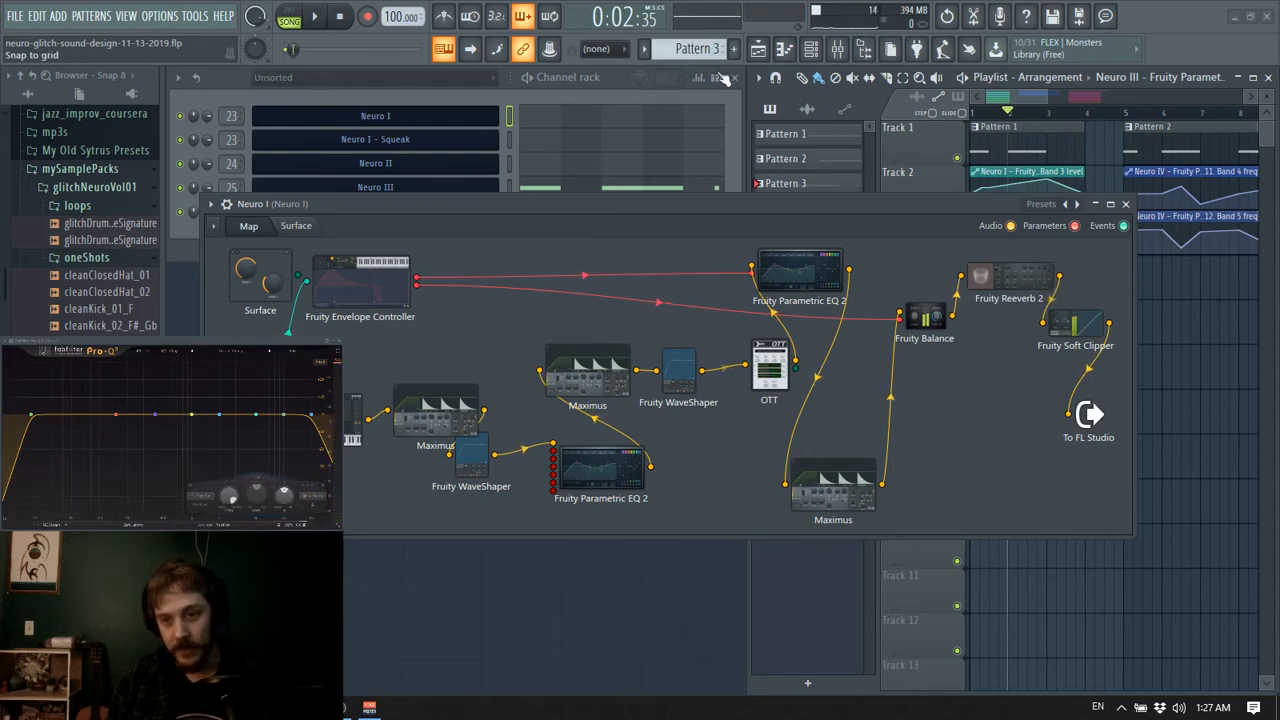
- Move the Neuro I patch clear of the playlist, play and stop the arrangement, and bring the patch back into full view
{"action": "left_click_drag", "start_coordinate": [577, 203], "coordinate": [606, 436]}
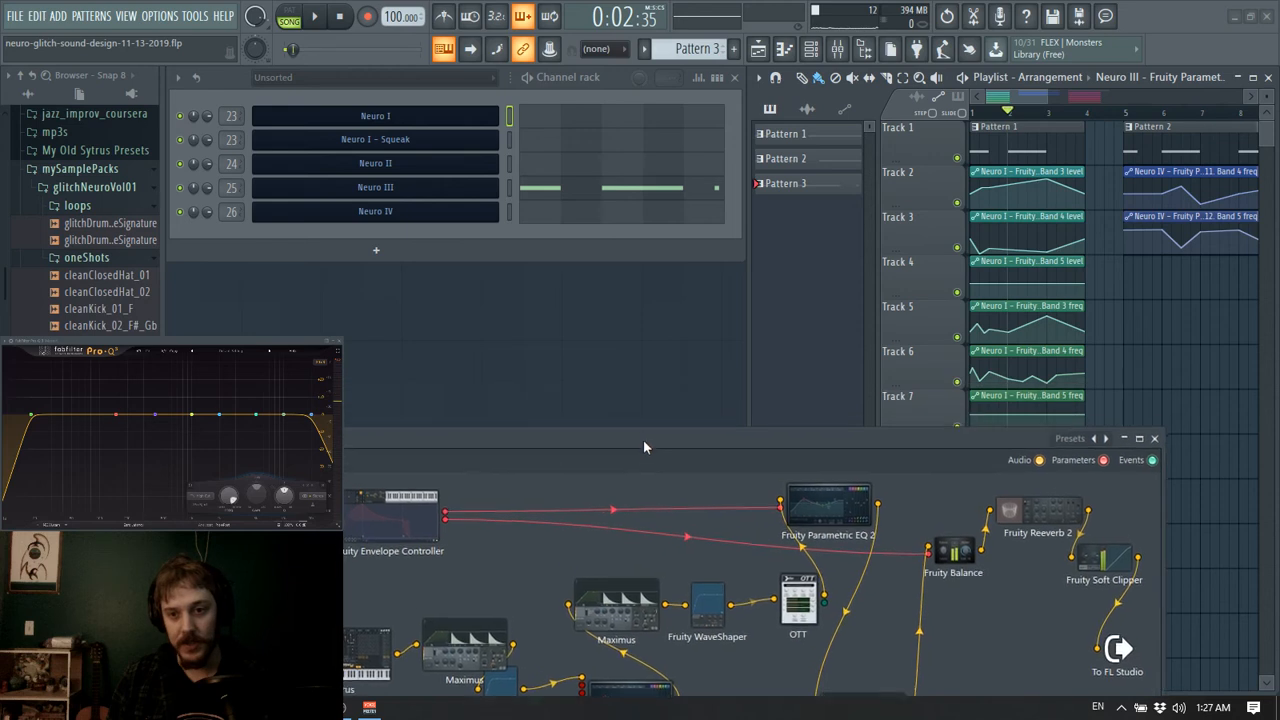
{"action": "key", "text": "space"}
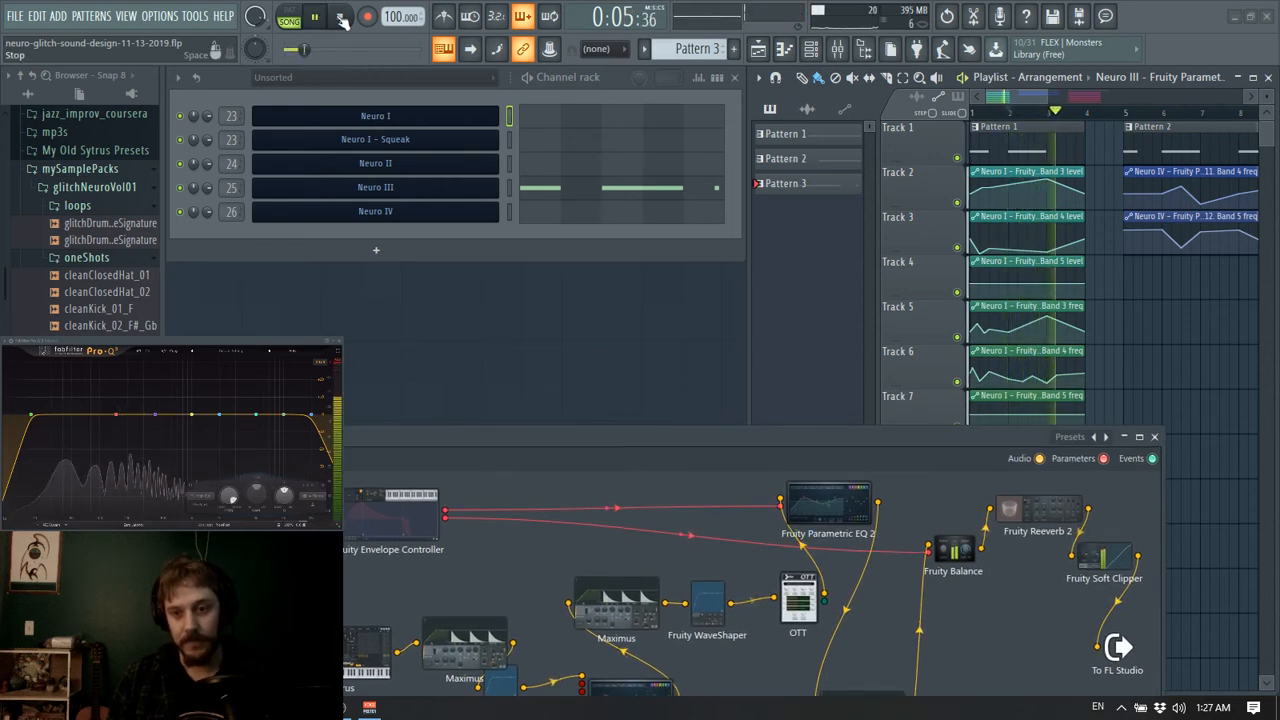
{"action": "left_click", "coordinate": [341, 18]}
{"action": "left_click_drag", "start_coordinate": [593, 449], "coordinate": [573, 164]}
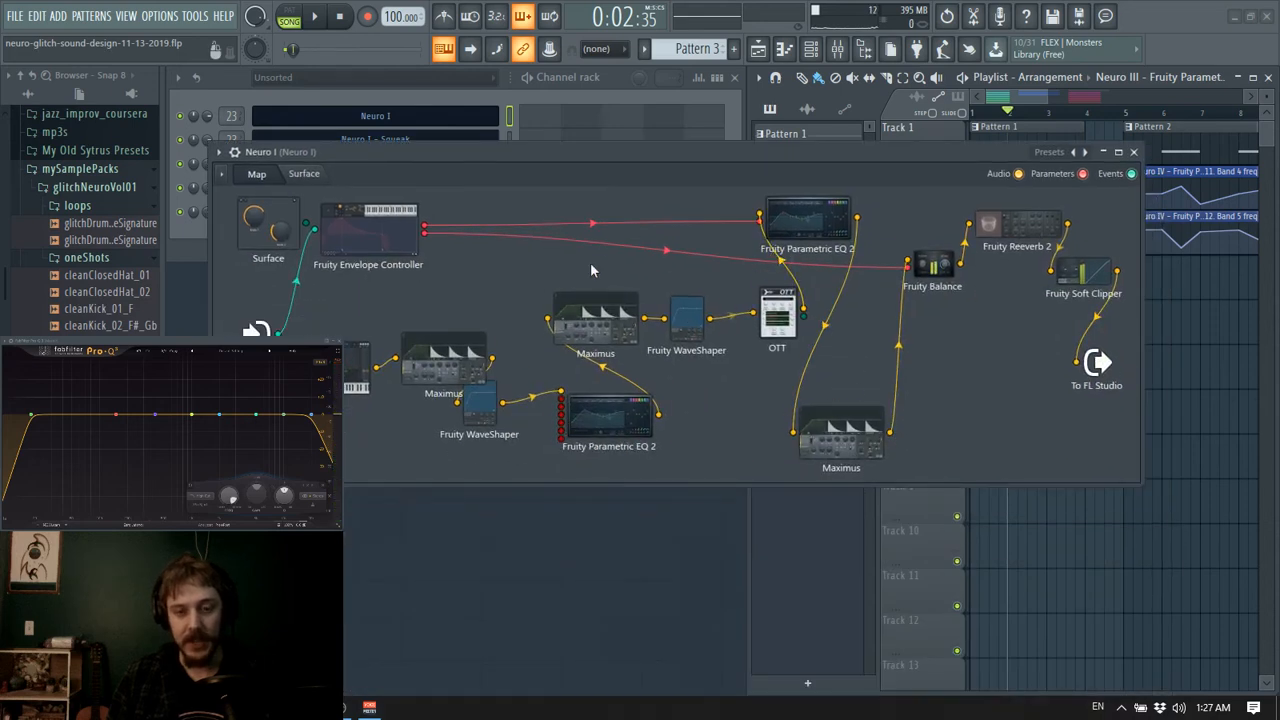
- Reposition the Envelope Controller, the Parametric EQ 2 it modulates and OTT so their connections in Neuro I read clearly
{"action": "left_click_drag", "start_coordinate": [368, 234], "coordinate": [349, 252]}
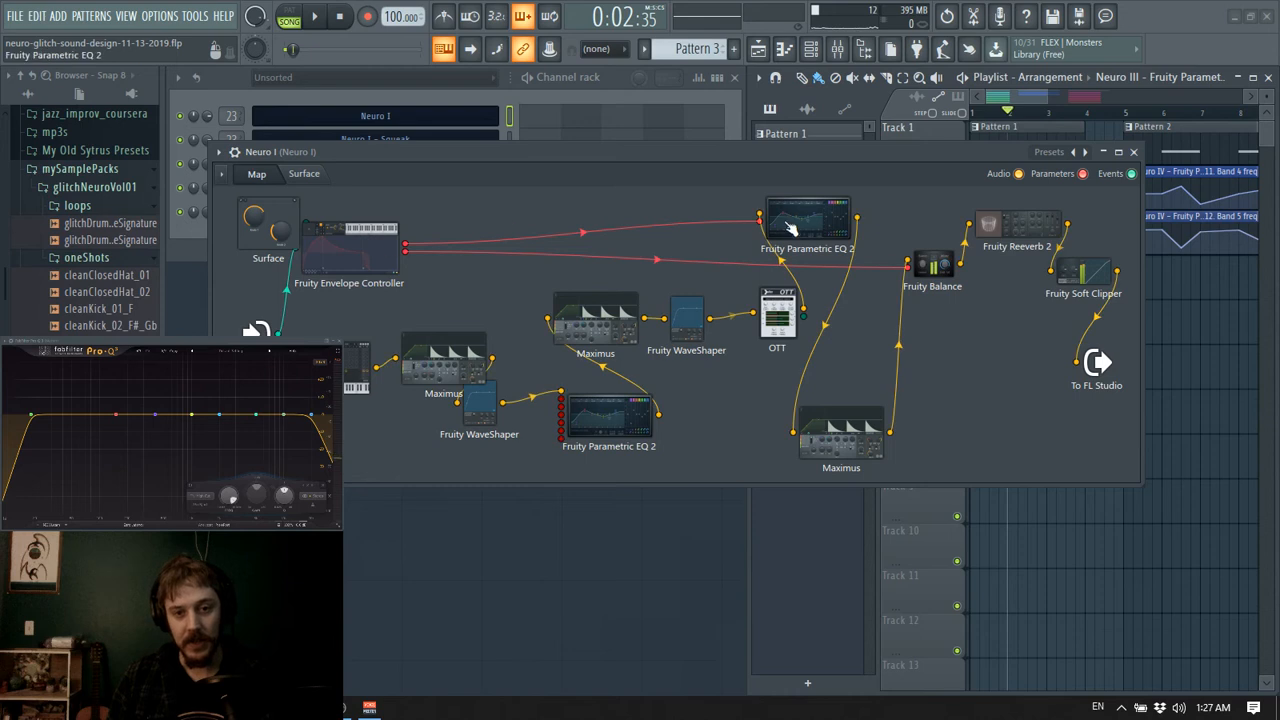
{"action": "left_click_drag", "start_coordinate": [790, 228], "coordinate": [814, 236]}
{"action": "left_click_drag", "start_coordinate": [791, 326], "coordinate": [752, 325]}
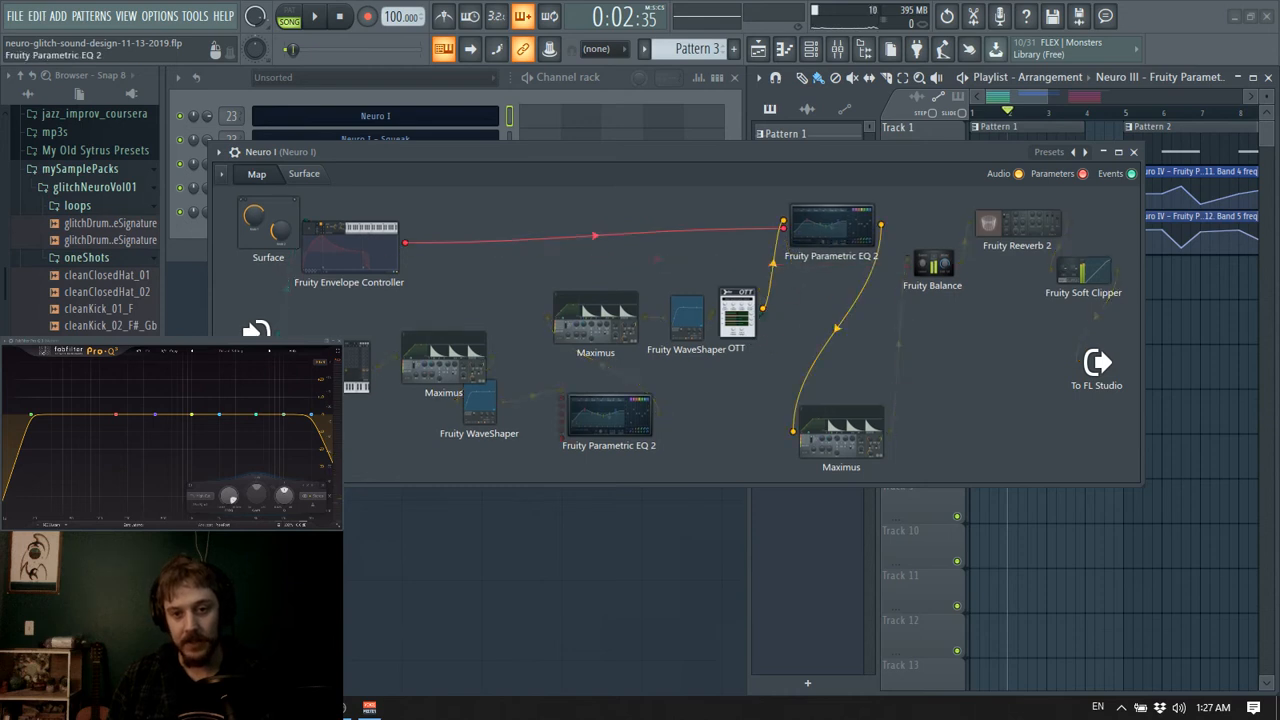
- Examine the modulated band of the second Parametric EQ 2, and view envelopes 2 and 1 in the Fruity Envelope Controller
{"action": "double_click", "coordinate": [830, 228]}
{"action": "mouse_move", "coordinate": [849, 432]}
{"action": "left_mouse_down"}
{"action": "mouse_move", "coordinate": [852, 323]}
{"action": "mouse_move", "coordinate": [850, 432]}
{"action": "left_mouse_up"}
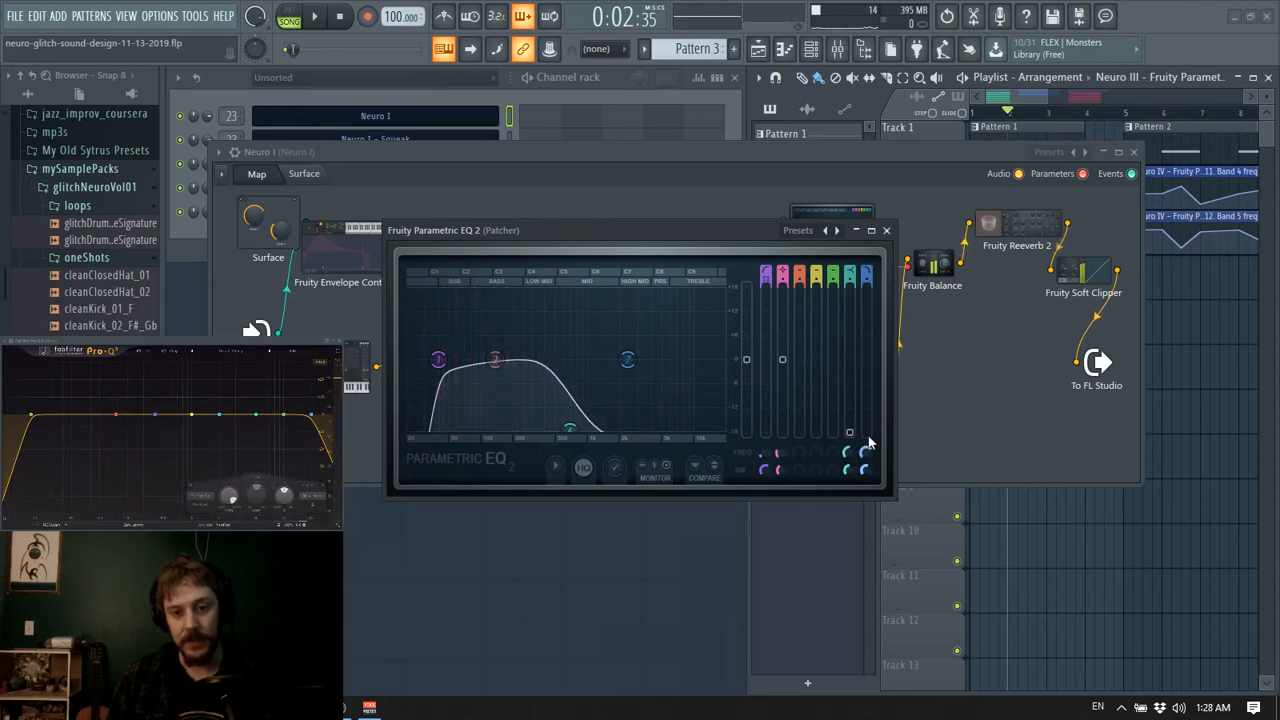
{"action": "left_click", "coordinate": [886, 230]}
{"action": "left_click", "coordinate": [355, 245]}
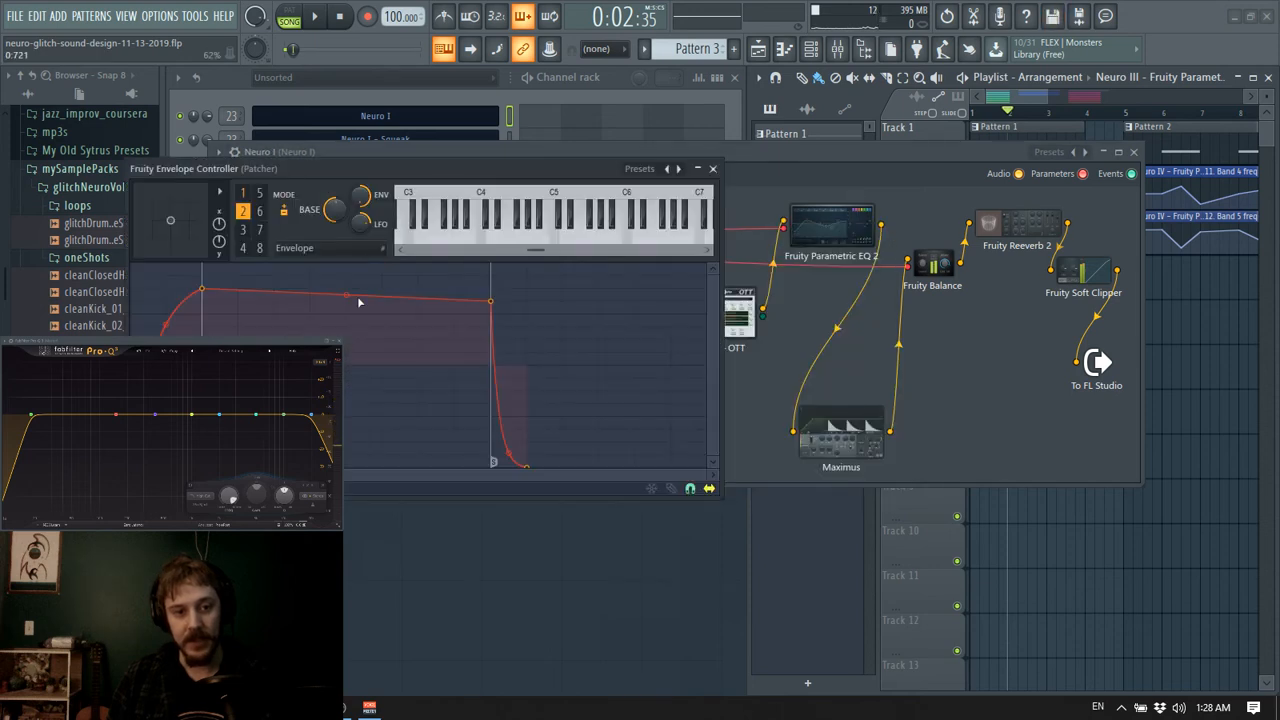
{"action": "left_click", "coordinate": [243, 210]}
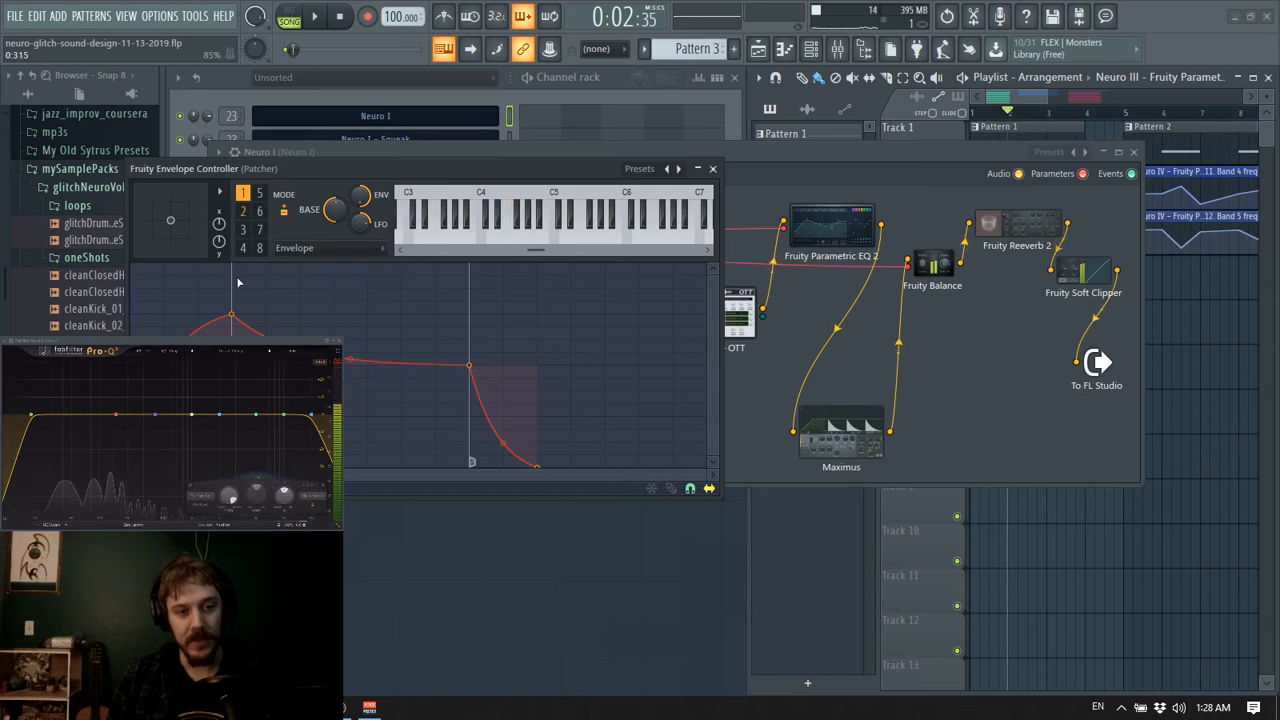
- Play a note to watch the envelope move the Parametric EQ 2 band, compare it with envelope 1, and close both plugins
{"action": "left_click", "coordinate": [829, 226]}
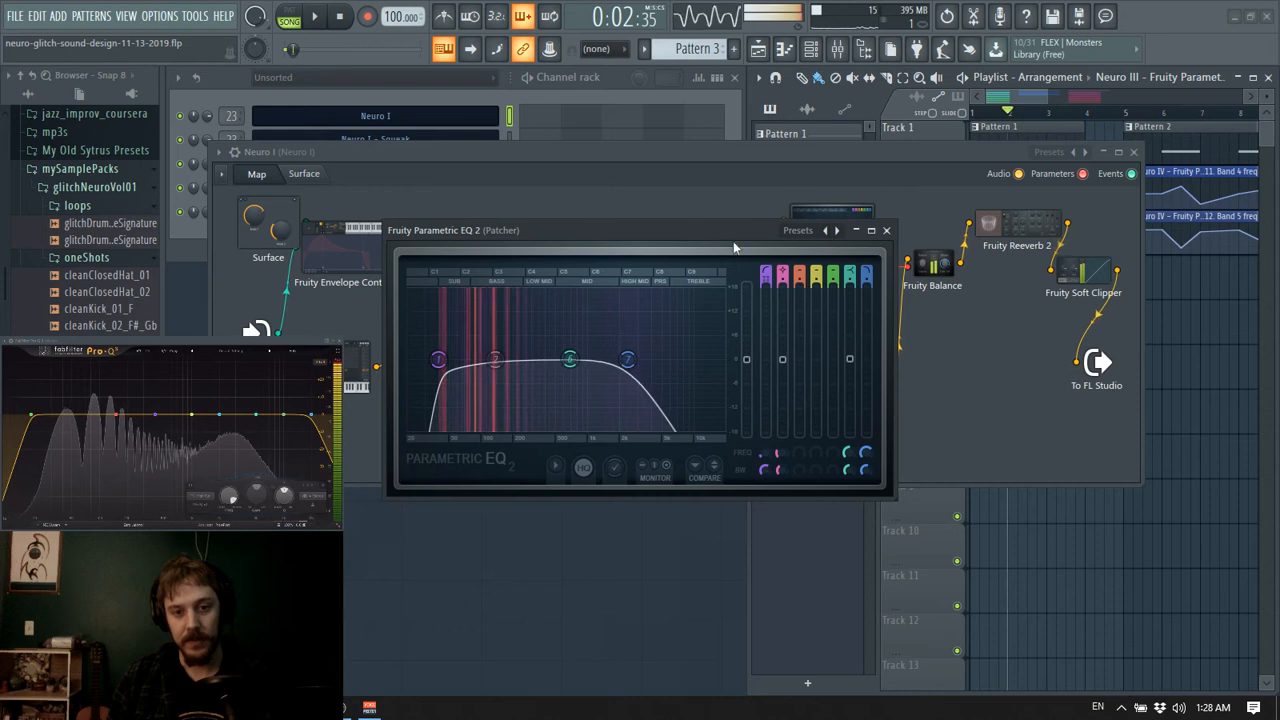
{"action": "left_click", "coordinate": [342, 264]}
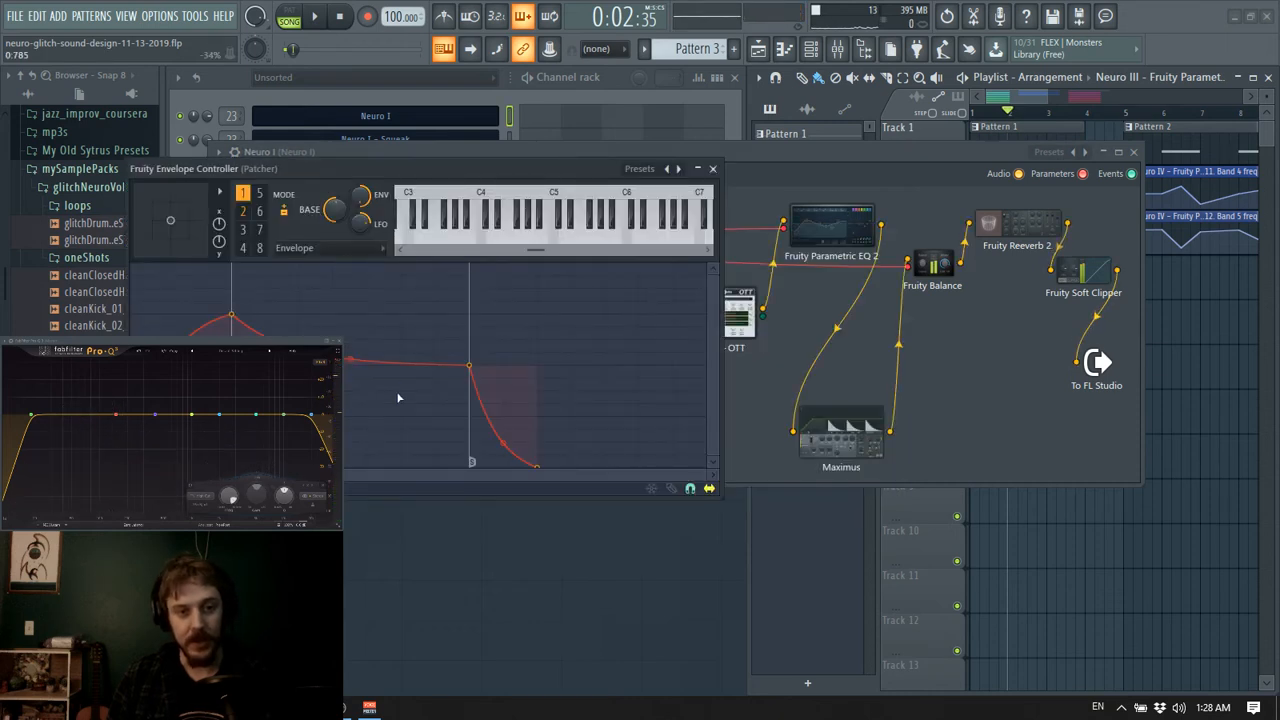
{"action": "left_click", "coordinate": [713, 168]}
{"action": "left_click", "coordinate": [514, 360]}
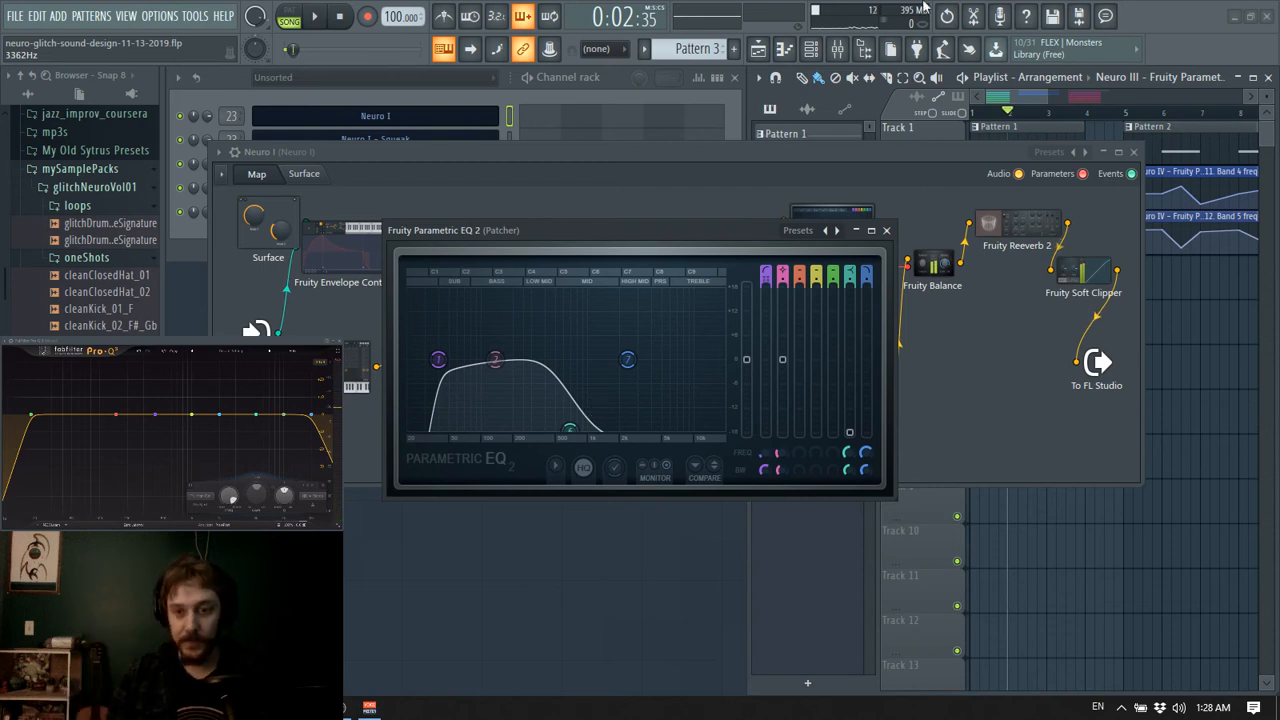
{"action": "left_click", "coordinate": [886, 230]}
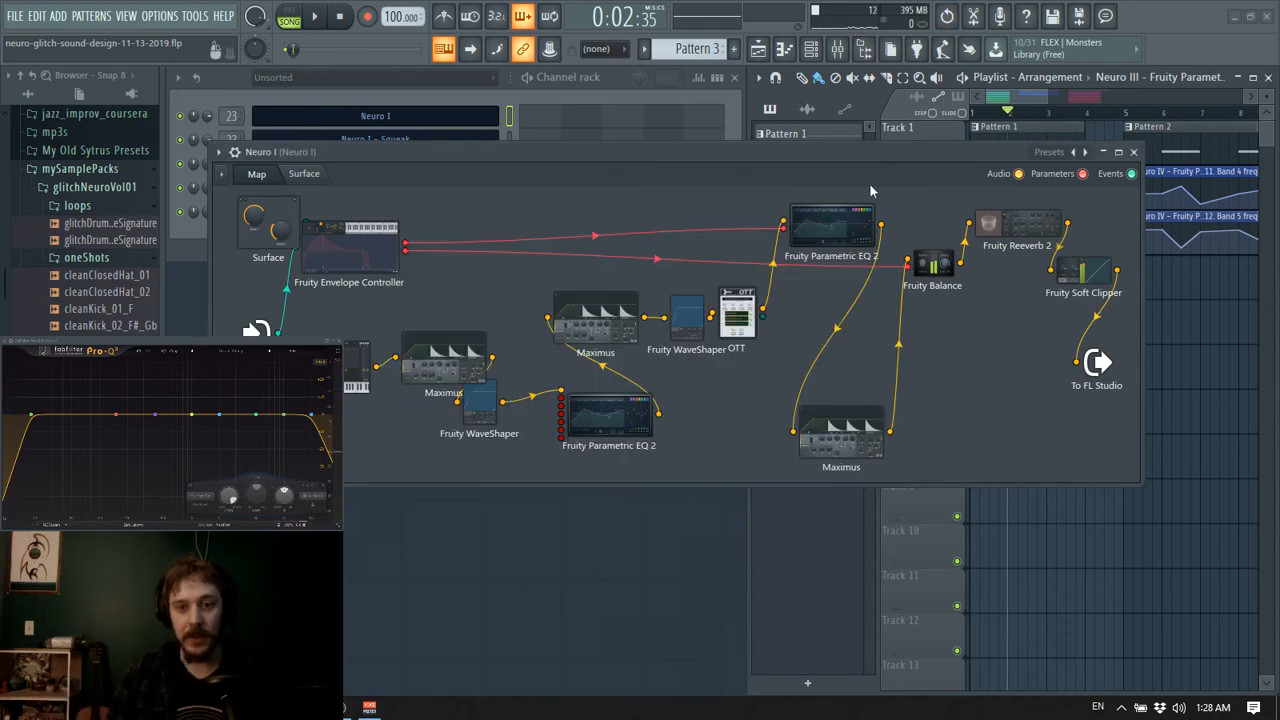
- Move the modulated Parametric EQ 2 nearer OTT, and compare Fruity Balance's volume with envelope 2 in the Fruity Envelope Controller while playing a note
{"action": "left_click_drag", "start_coordinate": [829, 237], "coordinate": [808, 261]}
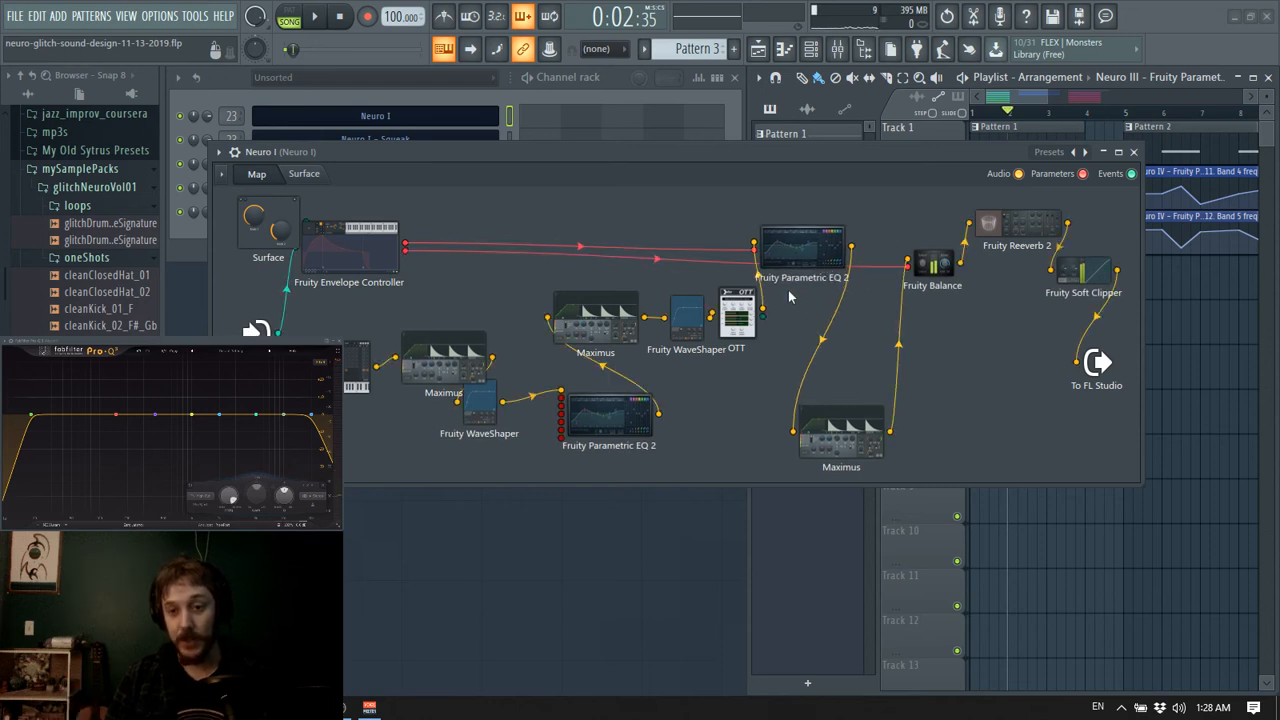
{"action": "left_click", "coordinate": [944, 268]}
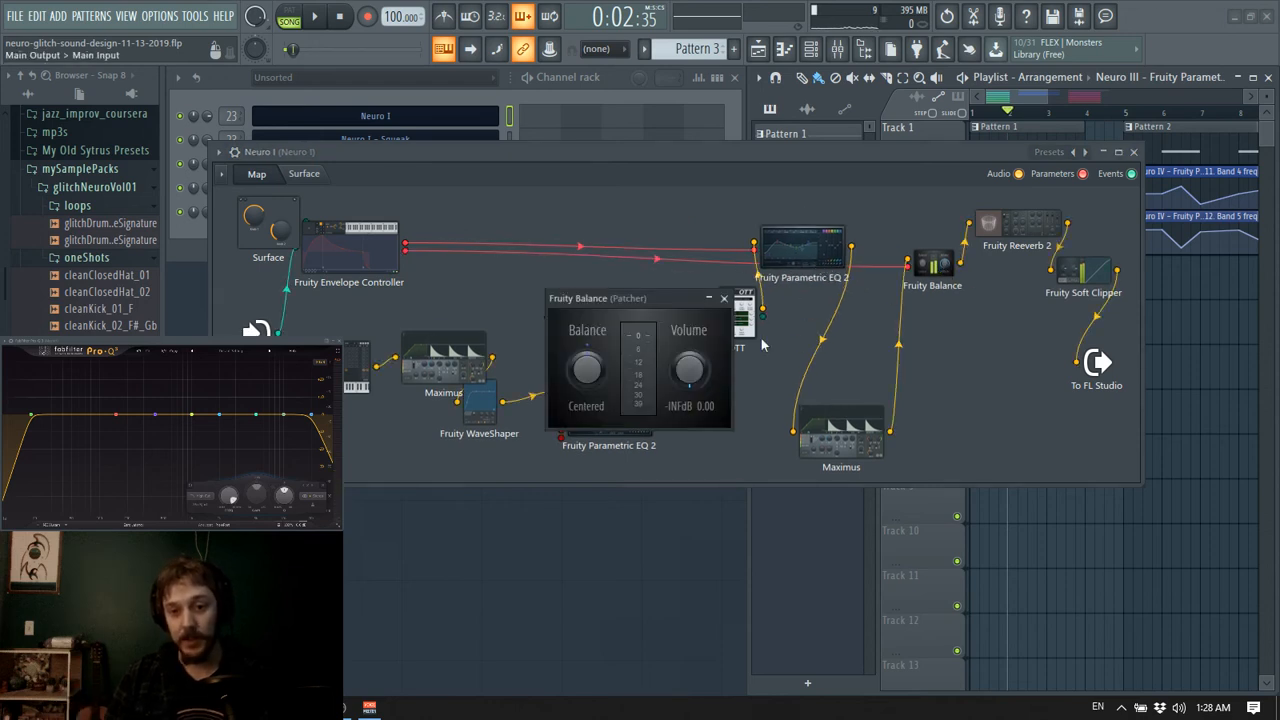
{"action": "left_click", "coordinate": [724, 301]}
{"action": "left_click", "coordinate": [362, 252]}
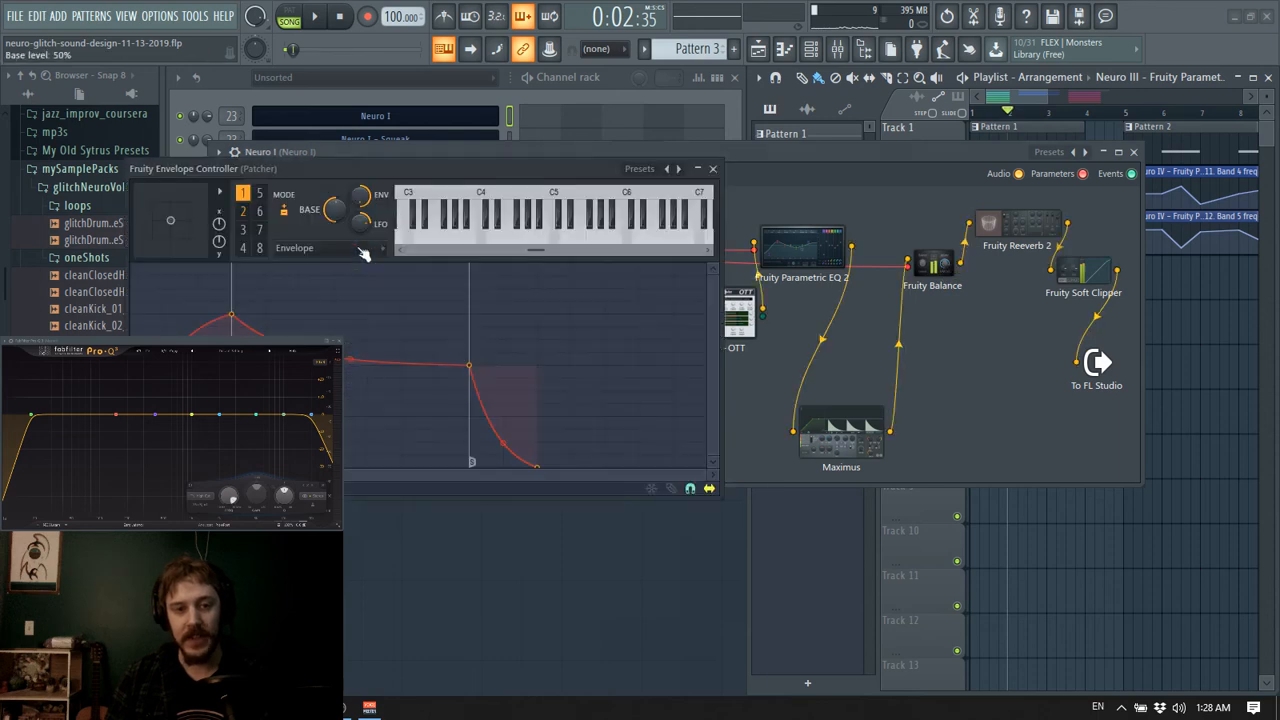
{"action": "left_click", "coordinate": [242, 211]}
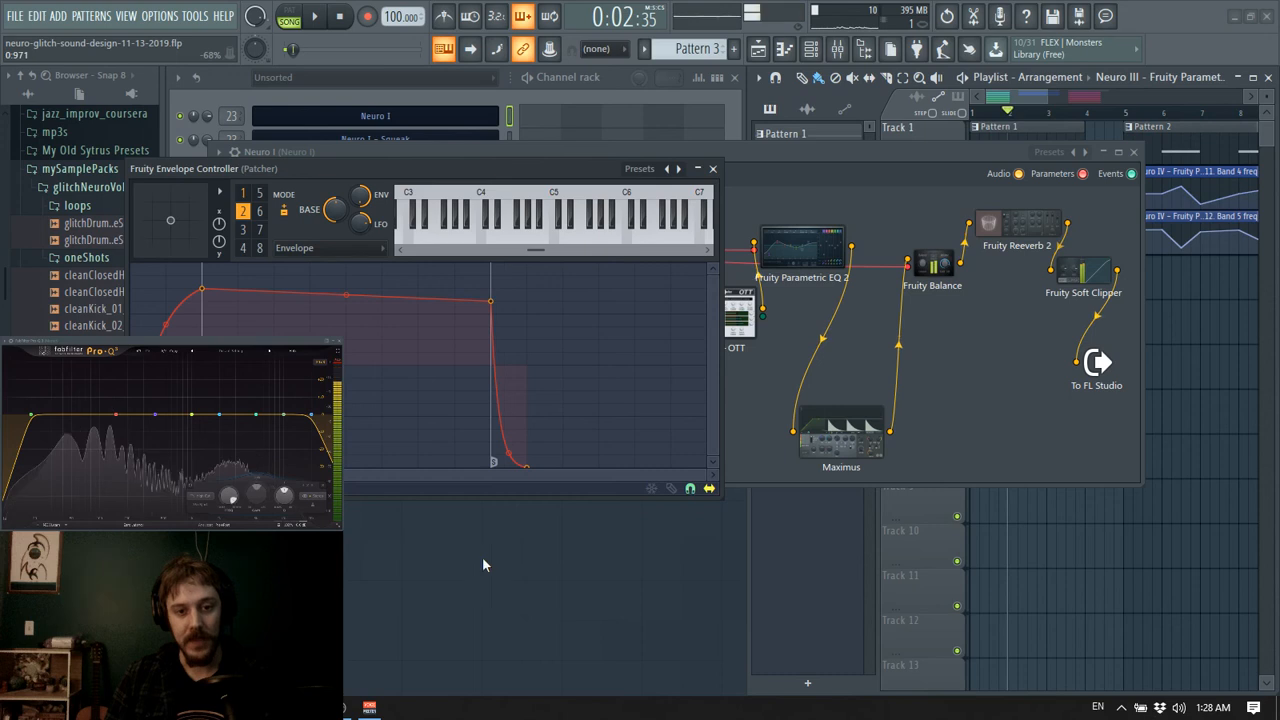
{"action": "left_click", "coordinate": [935, 271]}
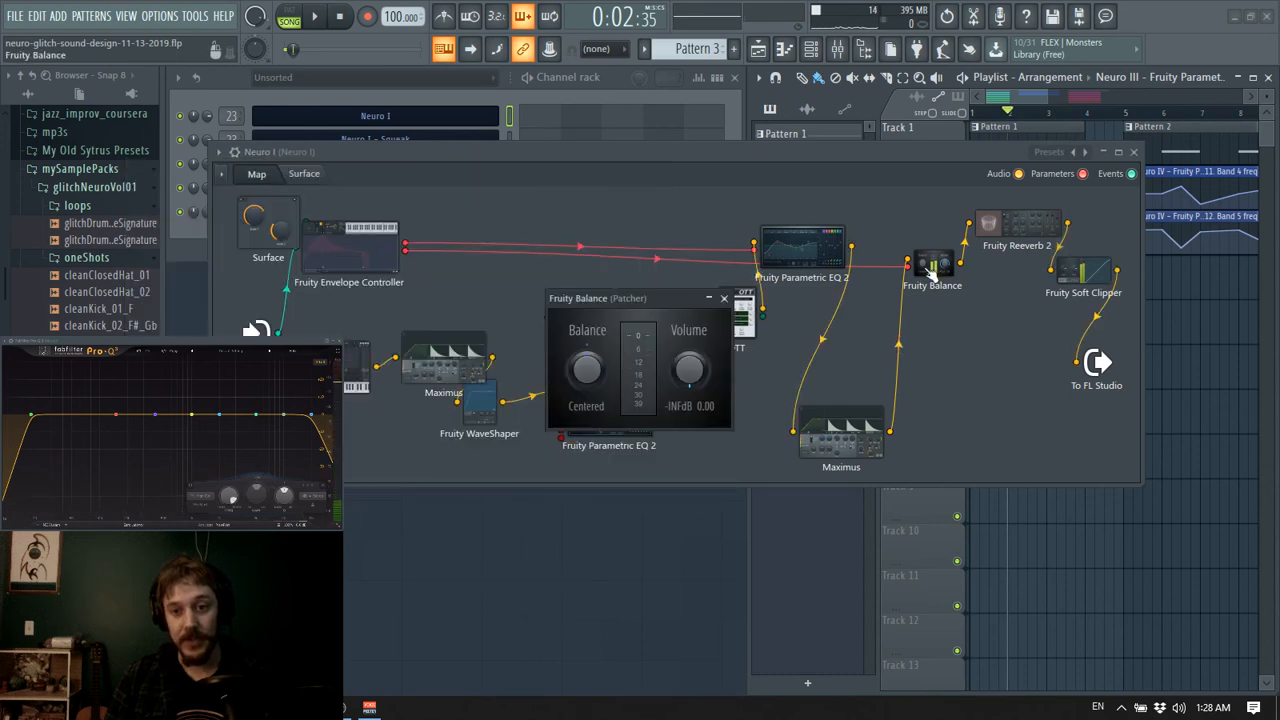
- View the master band of the Maximus feeding Fruity Balance, close it, and inspect the Fruity Balance levels
{"action": "left_click", "coordinate": [856, 462]}
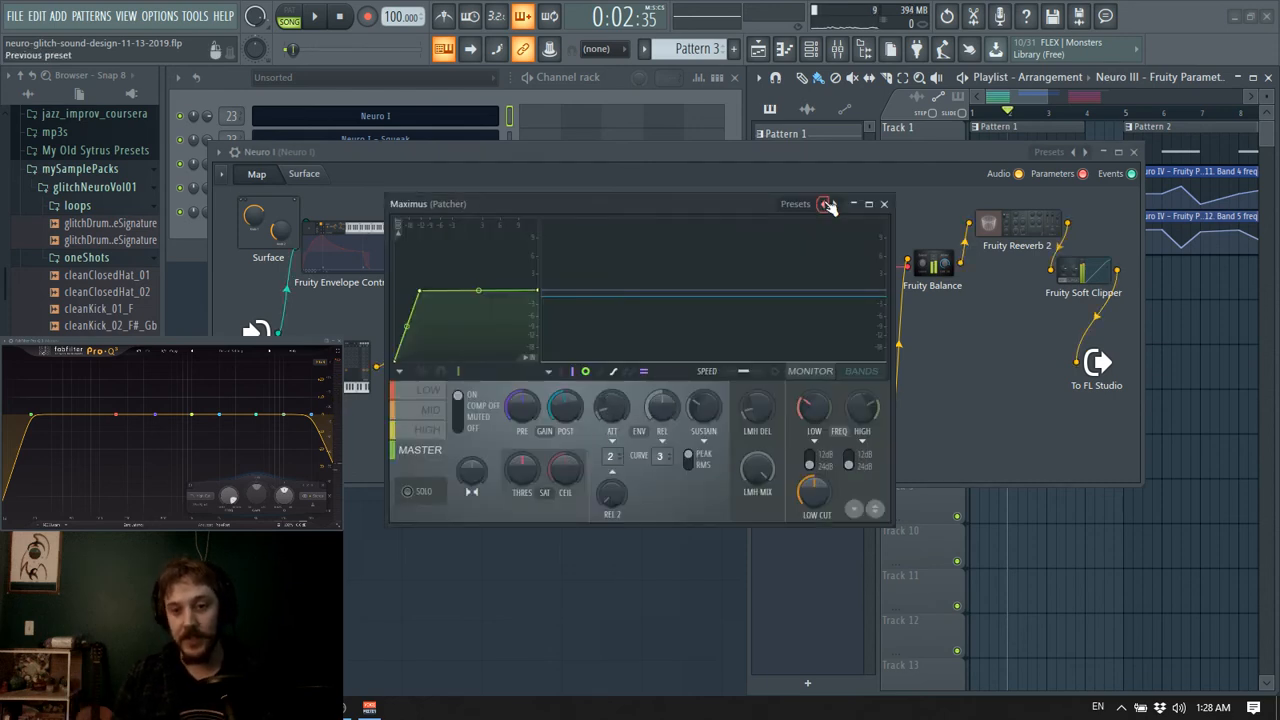
{"action": "left_click", "coordinate": [884, 204]}
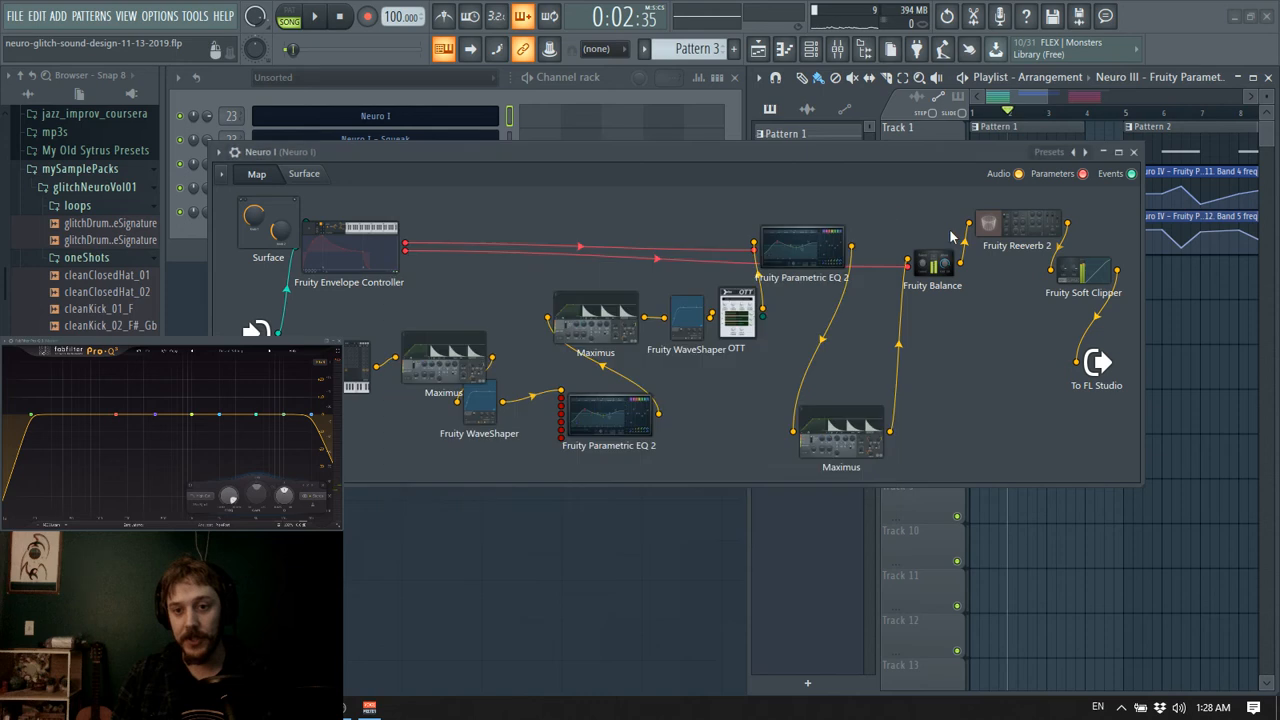
{"action": "left_click", "coordinate": [940, 283]}
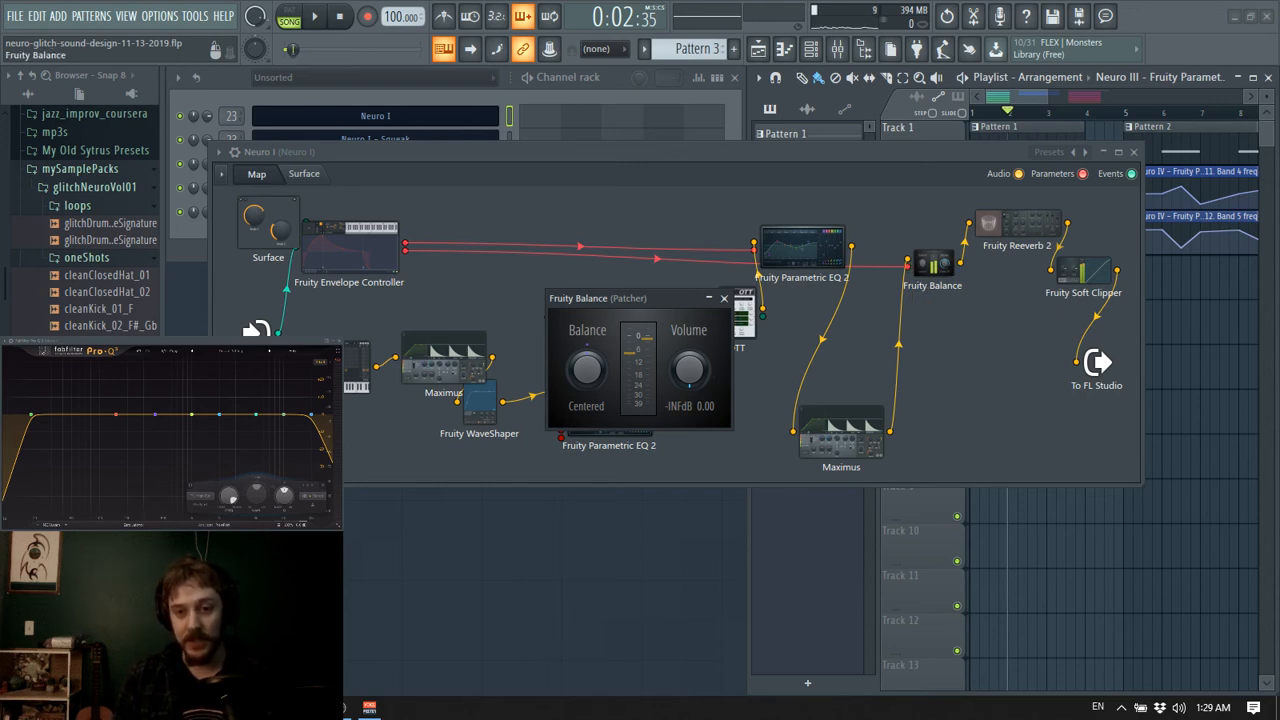
- Route Fruity Balance straight to the FL Studio output to audition it without Reeverb 2 and Soft Clipper, and restore the original chain
{"action": "left_click_drag", "start_coordinate": [925, 290], "coordinate": [902, 303]}
{"action": "left_click_drag", "start_coordinate": [1082, 277], "coordinate": [1083, 252]}
{"action": "left_click_drag", "start_coordinate": [1067, 362], "coordinate": [1104, 278]}
{"action": "left_click_drag", "start_coordinate": [937, 276], "coordinate": [1067, 362]}
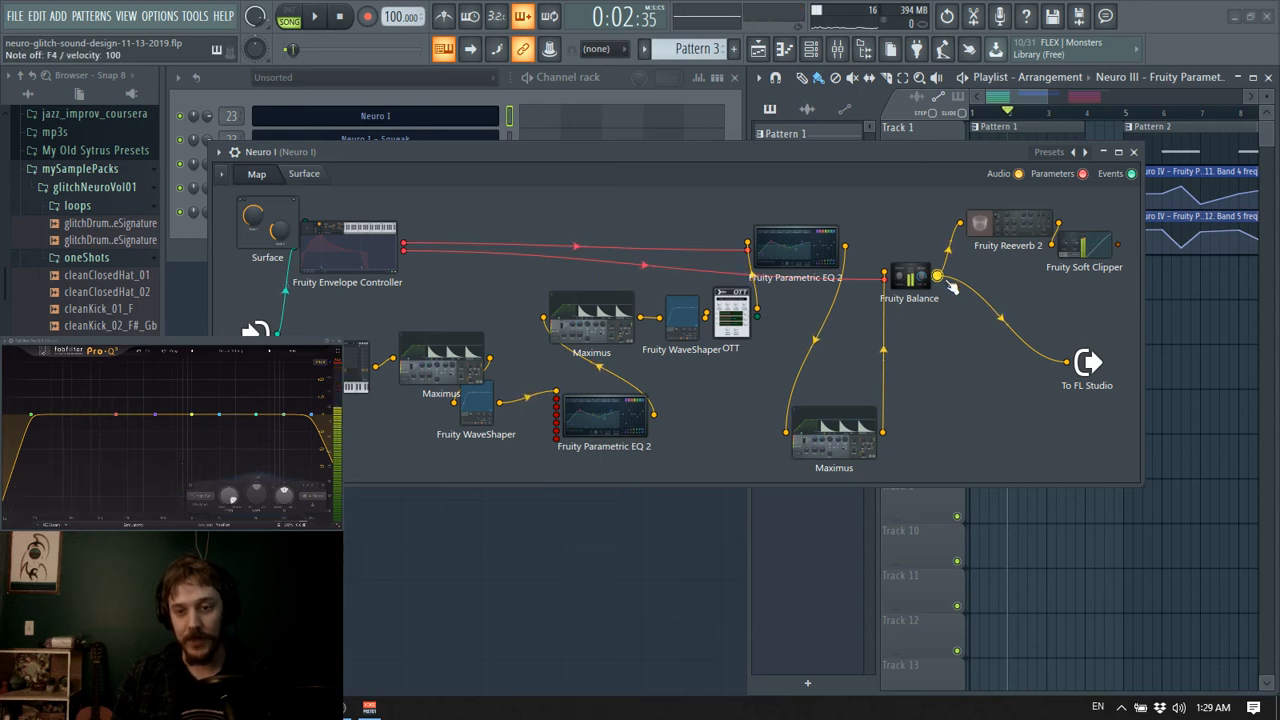
{"action": "mouse_move", "coordinate": [951, 284]}
{"action": "left_mouse_down"}
{"action": "mouse_move", "coordinate": [997, 293]}
{"action": "mouse_move", "coordinate": [966, 290]}
{"action": "left_mouse_up"}
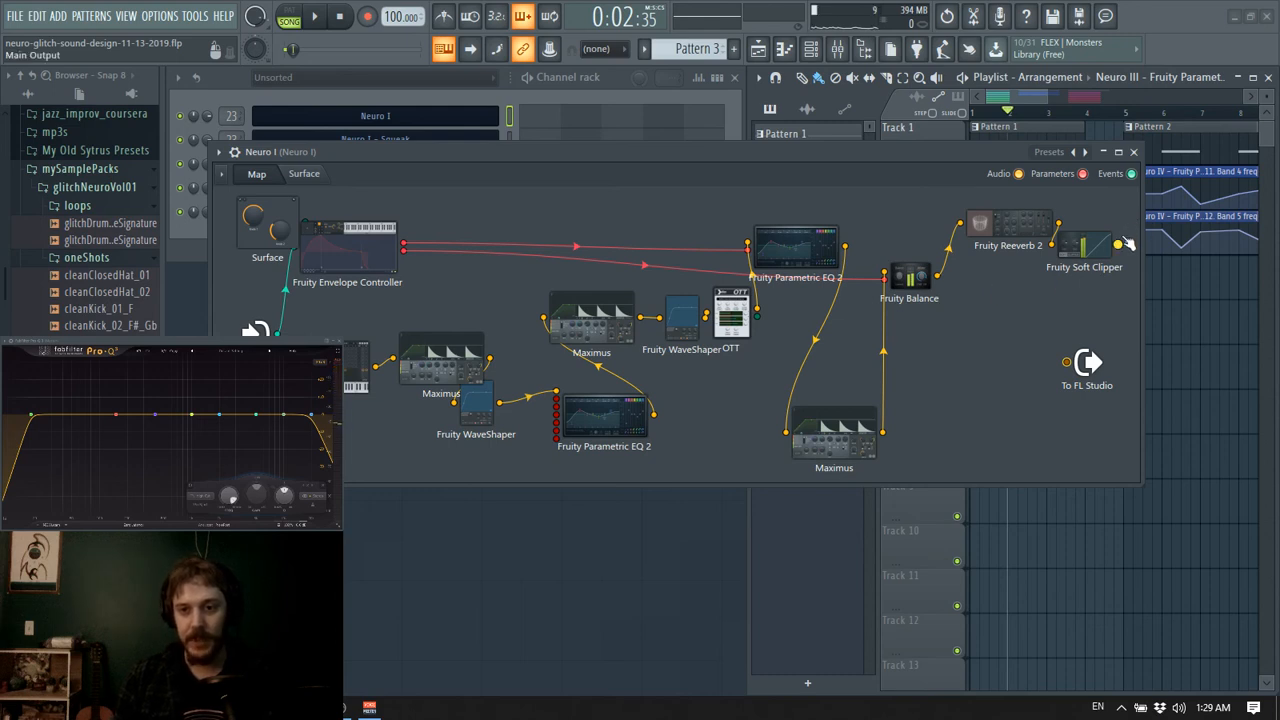
{"action": "left_click_drag", "start_coordinate": [1119, 244], "coordinate": [1067, 362]}
- Reposition Fruity Balance, Fruity Reeverb 2 and the first Parametric EQ 2 so the chain in the map is spaced more clearly
{"action": "left_click_drag", "start_coordinate": [927, 288], "coordinate": [942, 298]}
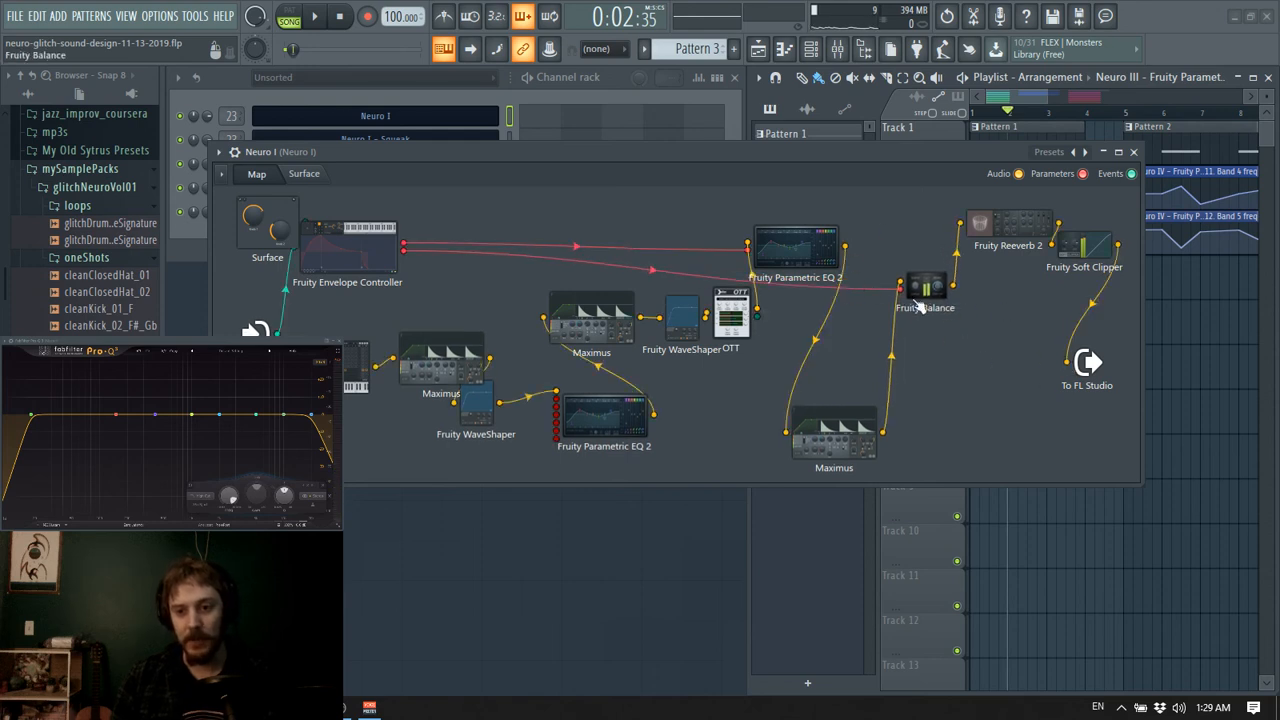
{"action": "left_click_drag", "start_coordinate": [1010, 222], "coordinate": [990, 225]}
{"action": "left_click_drag", "start_coordinate": [925, 287], "coordinate": [903, 298]}
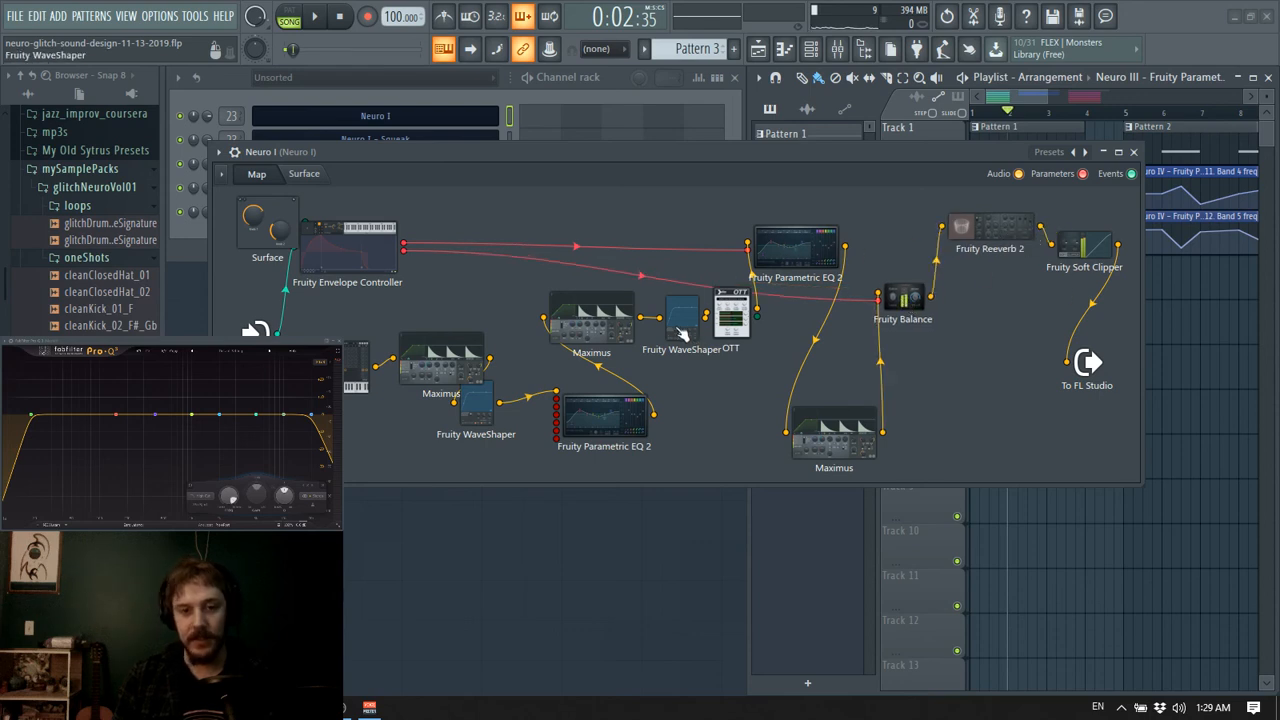
{"action": "left_click_drag", "start_coordinate": [591, 407], "coordinate": [570, 406]}
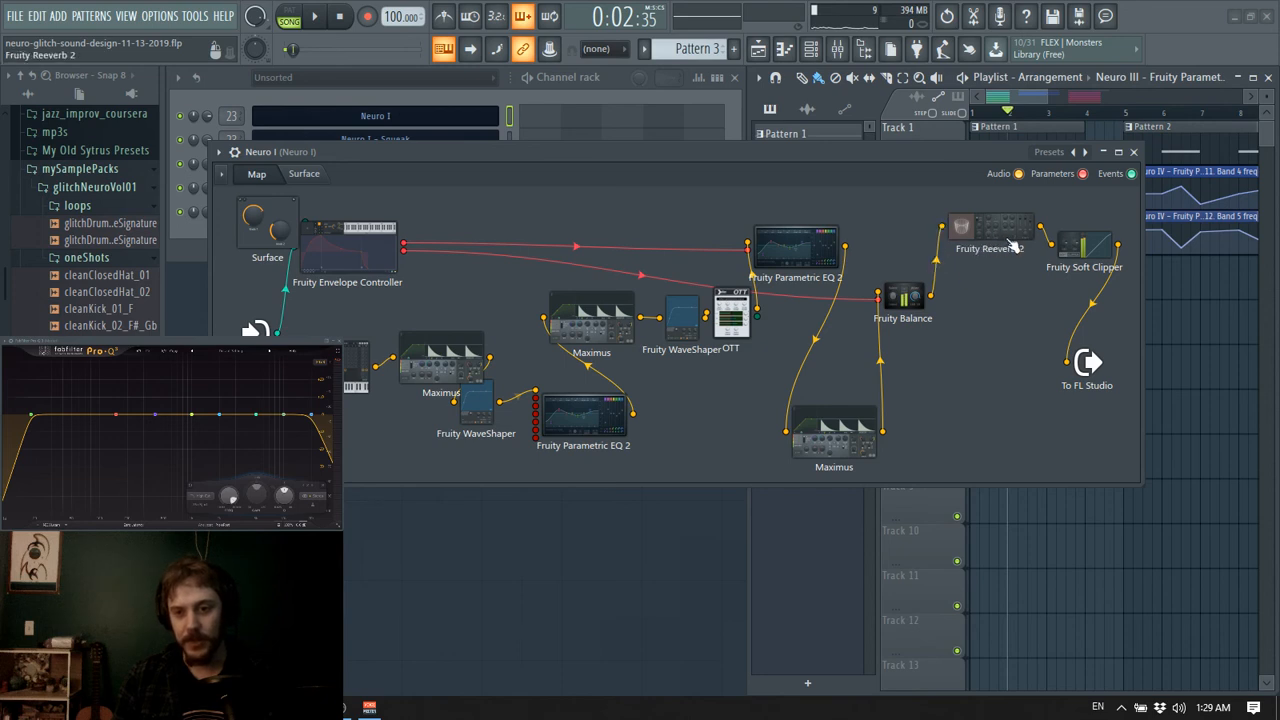
- Play a note, and review the envelope-modulated Parametric EQ 2 and the Fruity Balance volume control, closing each plugin
{"action": "key", "text": "v"}
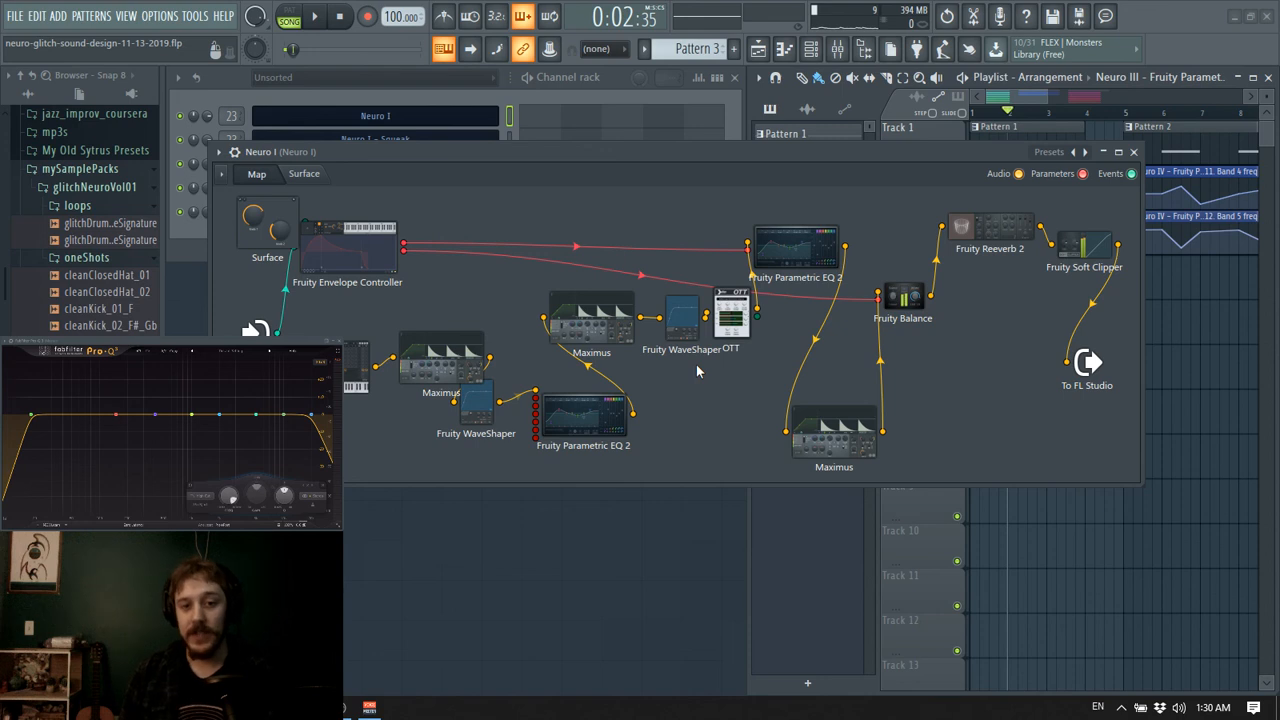
{"action": "left_click", "coordinate": [792, 252]}
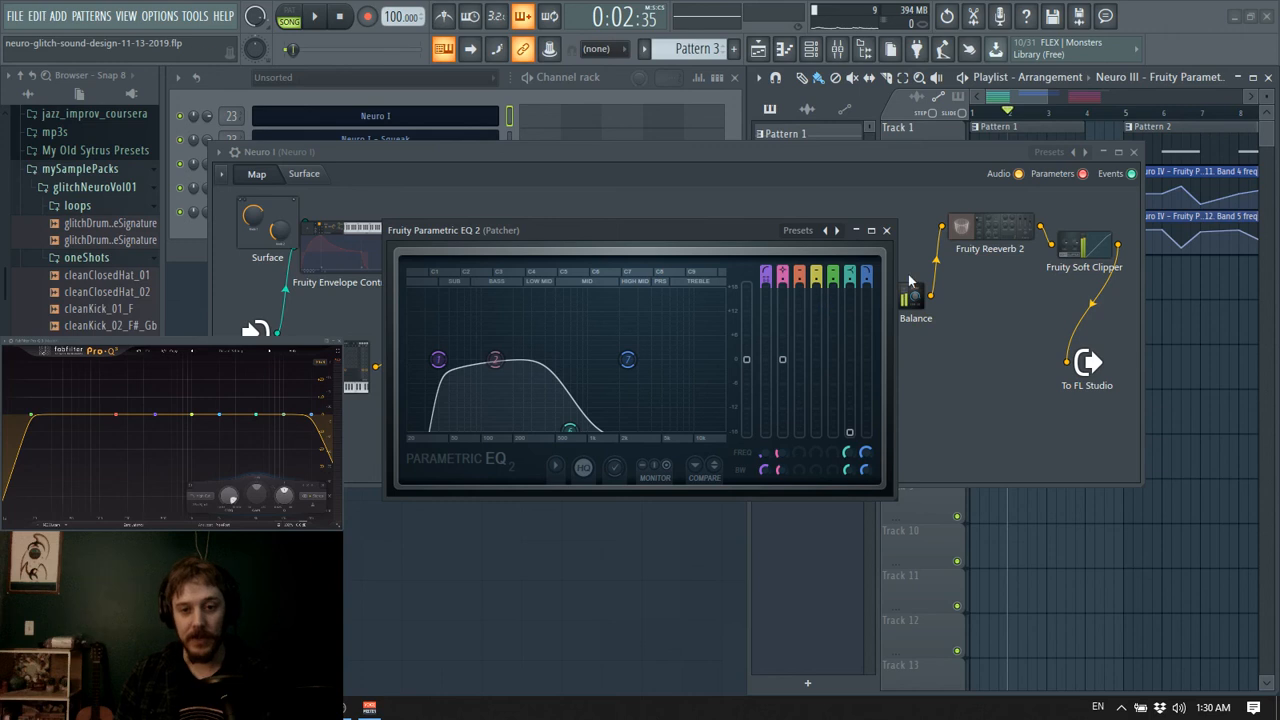
{"action": "left_click", "coordinate": [886, 230]}
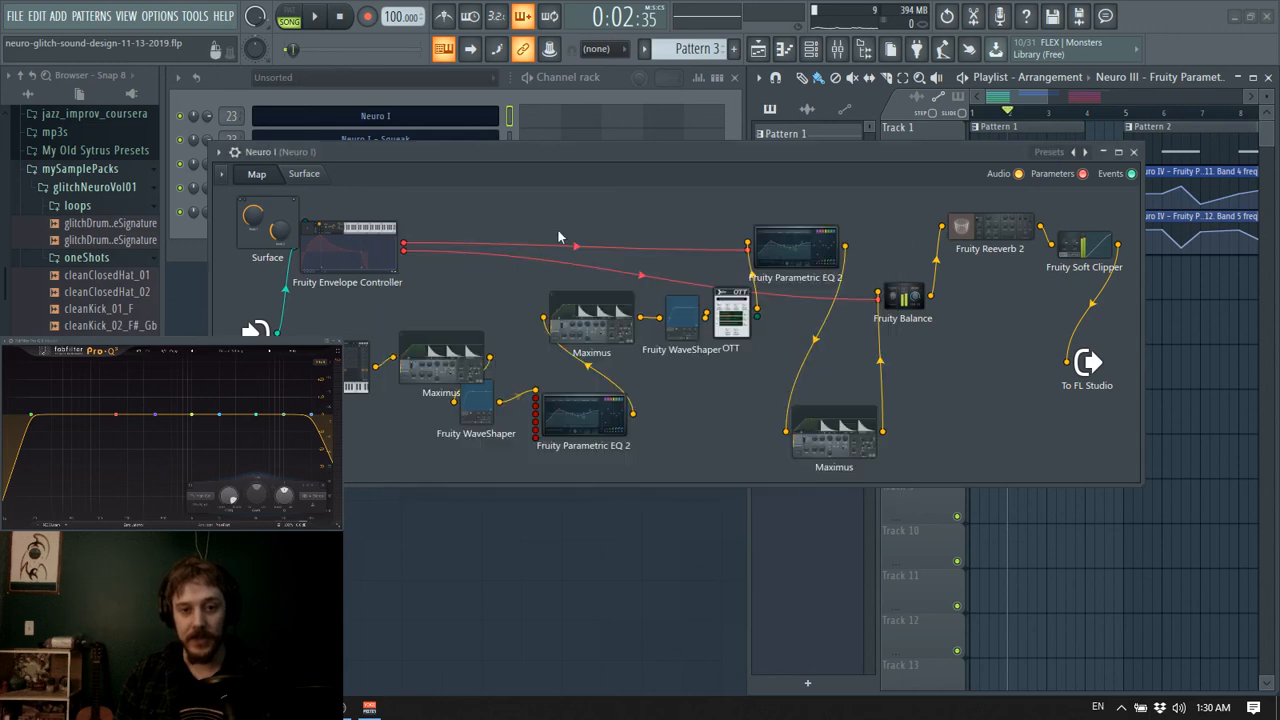
{"action": "left_click", "coordinate": [903, 300]}
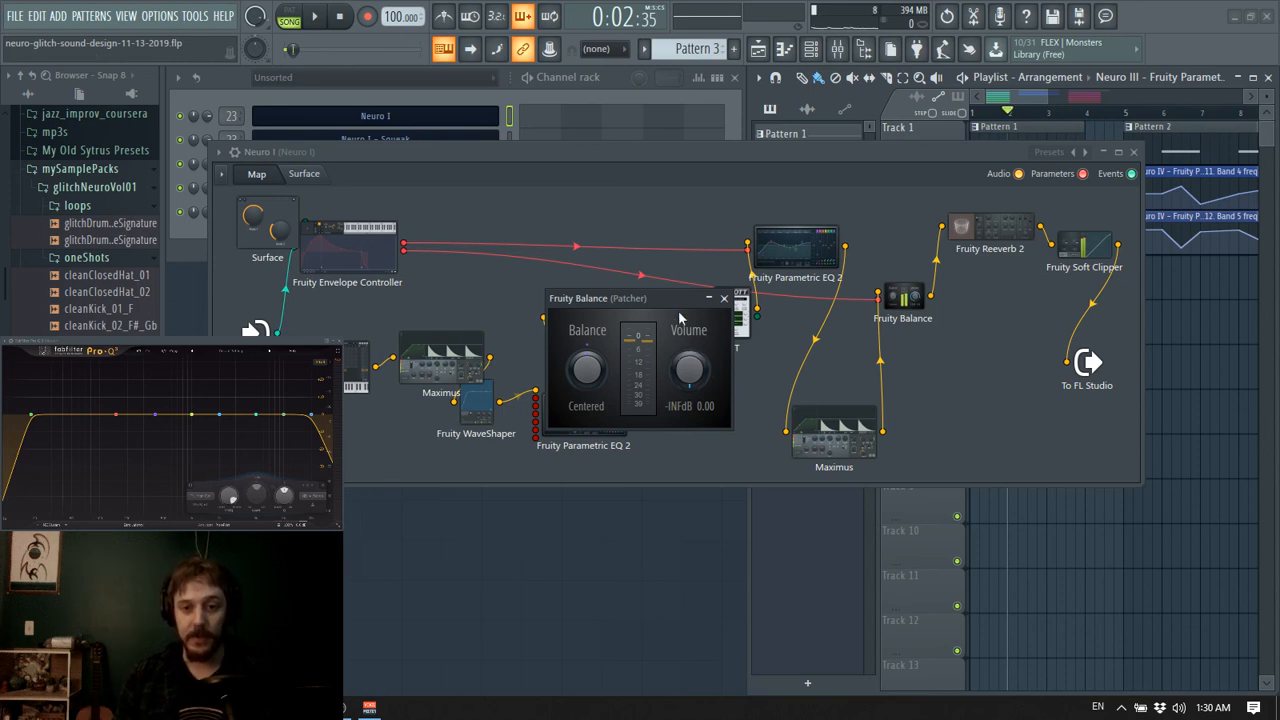
{"action": "left_click", "coordinate": [724, 298]}
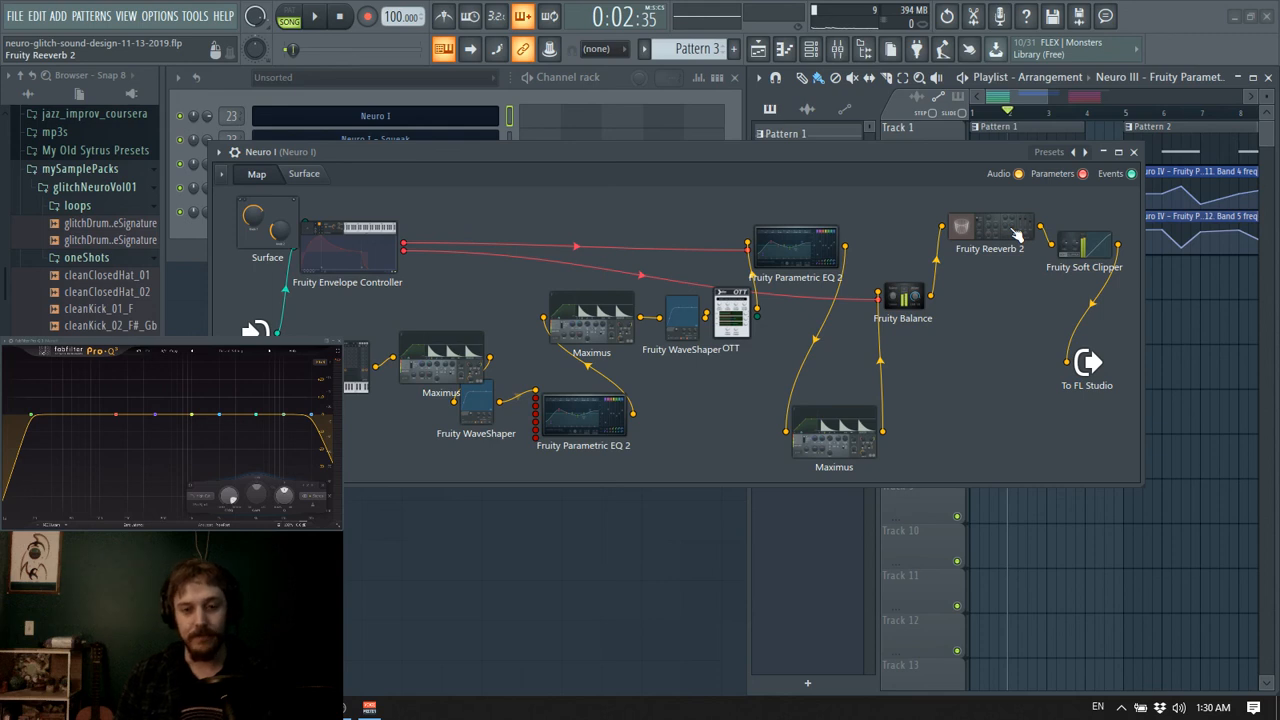
- Move the last Maximus up closer to the modulated Parametric EQ 2, and widen the Neuro I patch window slightly
{"action": "left_click_drag", "start_coordinate": [857, 462], "coordinate": [853, 411]}
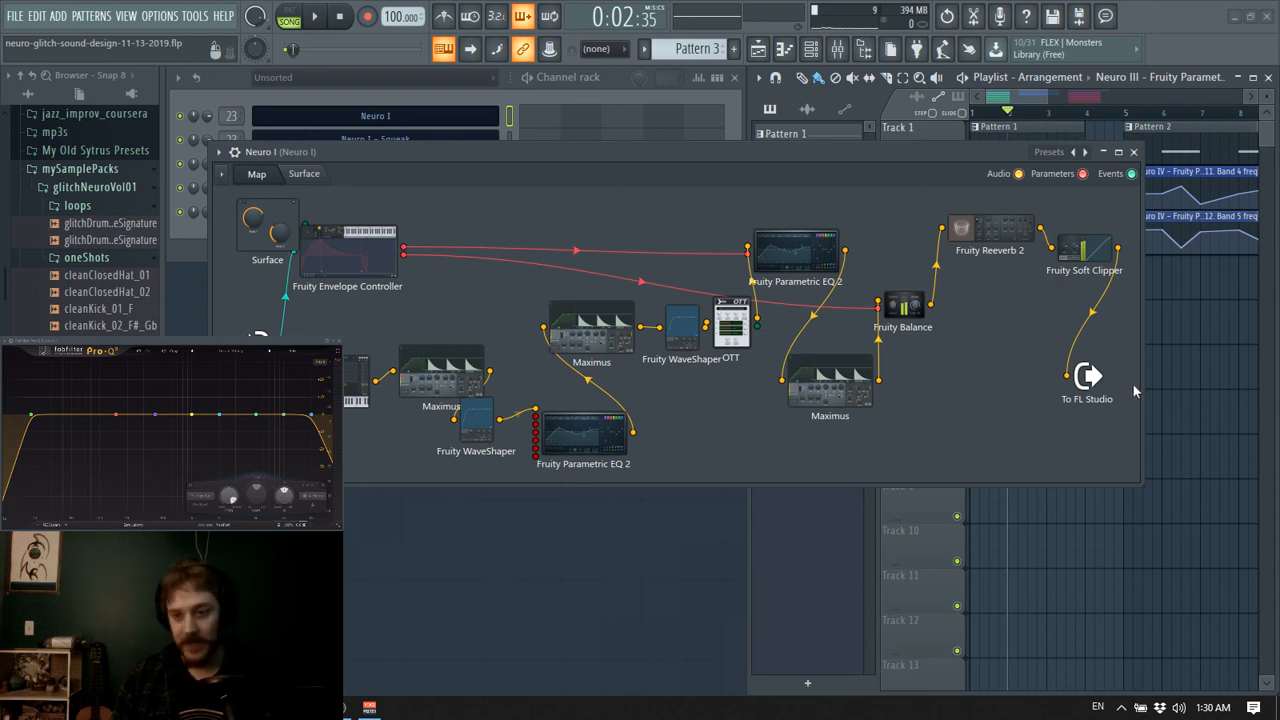
{"action": "left_click_drag", "start_coordinate": [1141, 388], "coordinate": [1164, 388]}
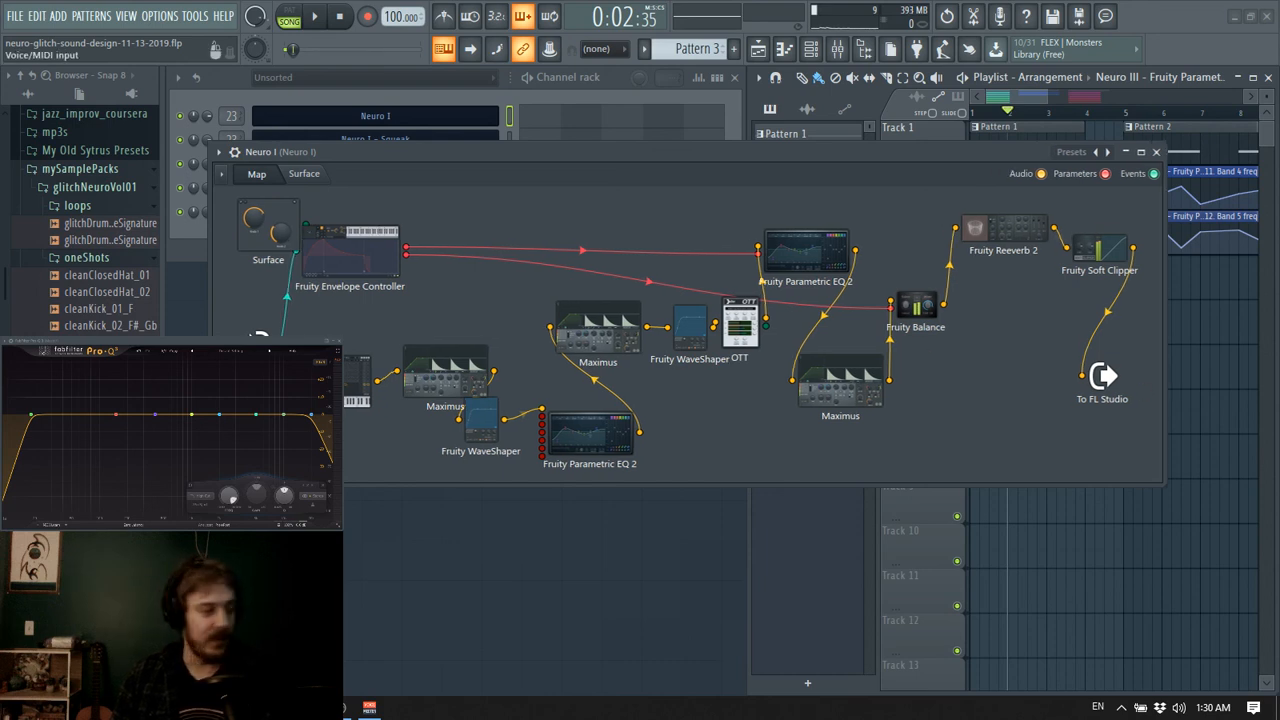